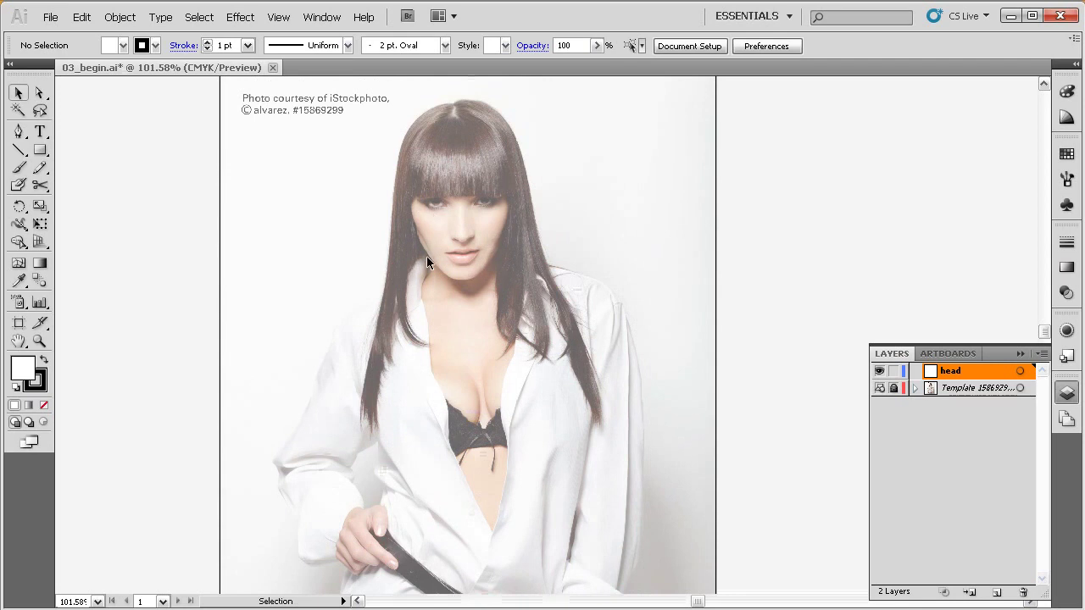
Step: Make Direct Selection the temporary selection tool for path editing, and switch between it and the Pen tool
key("ctrl+space")
left_click_drag(672, 100, 365, 390)
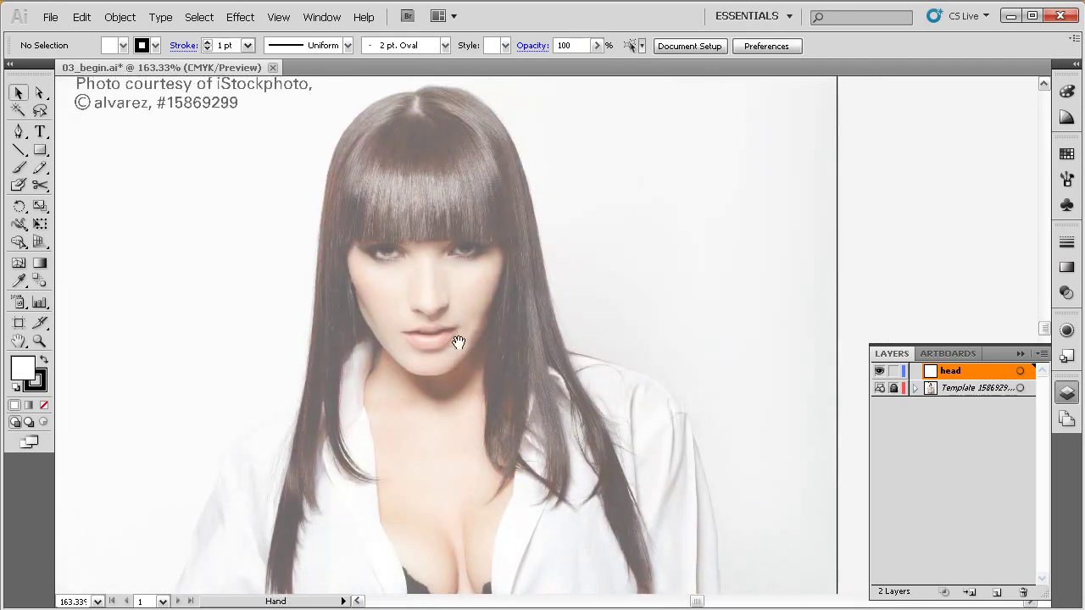
left_click_drag(509, 329, 528, 346)
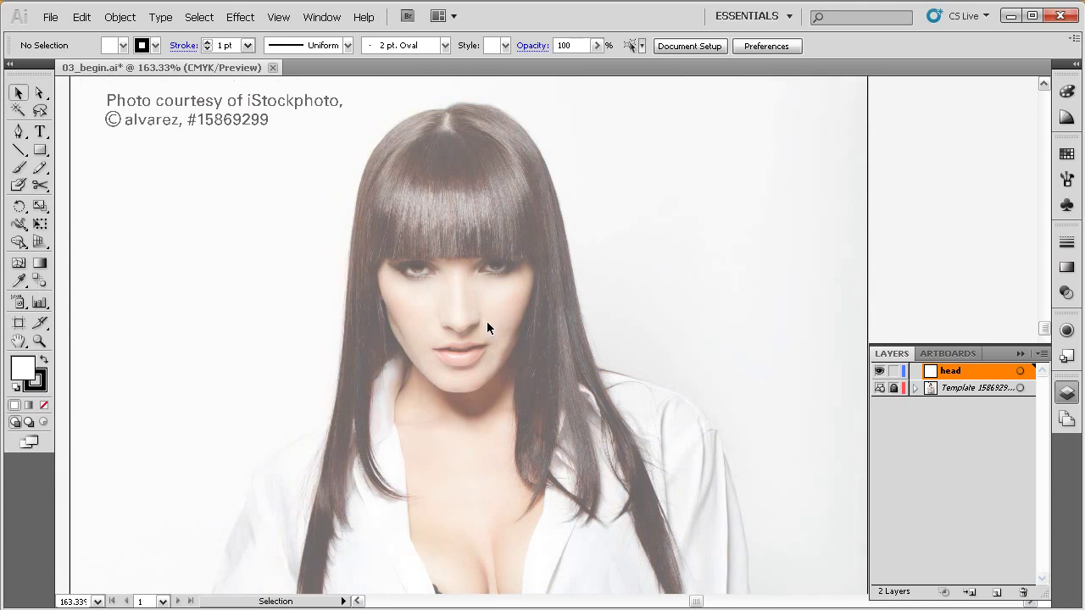
key("ctrl+alt+space")
key("space")
left_click_drag(507, 288, 509, 296)
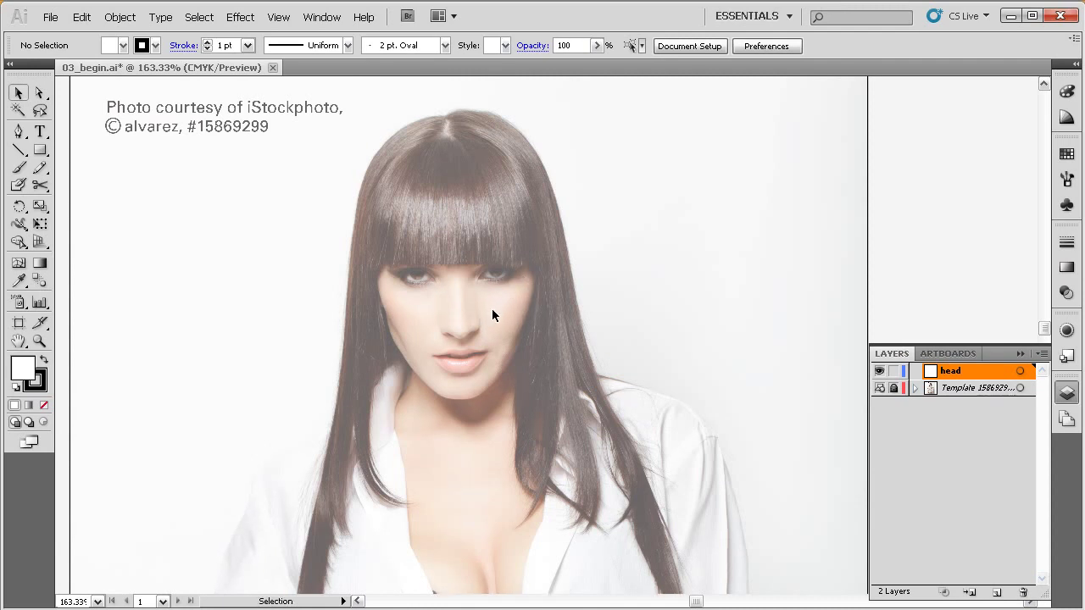
key("p")
key("ctrl")
left_click(38, 94)
key("p")
key("a")
Step: Start a Pen path at the bottom of the chin and add a curved anchor where the jaw begins to rise
key("z")
left_click_drag(636, 110, 414, 409)
key("p")
key("space")
left_click_drag(516, 443, 474, 392)
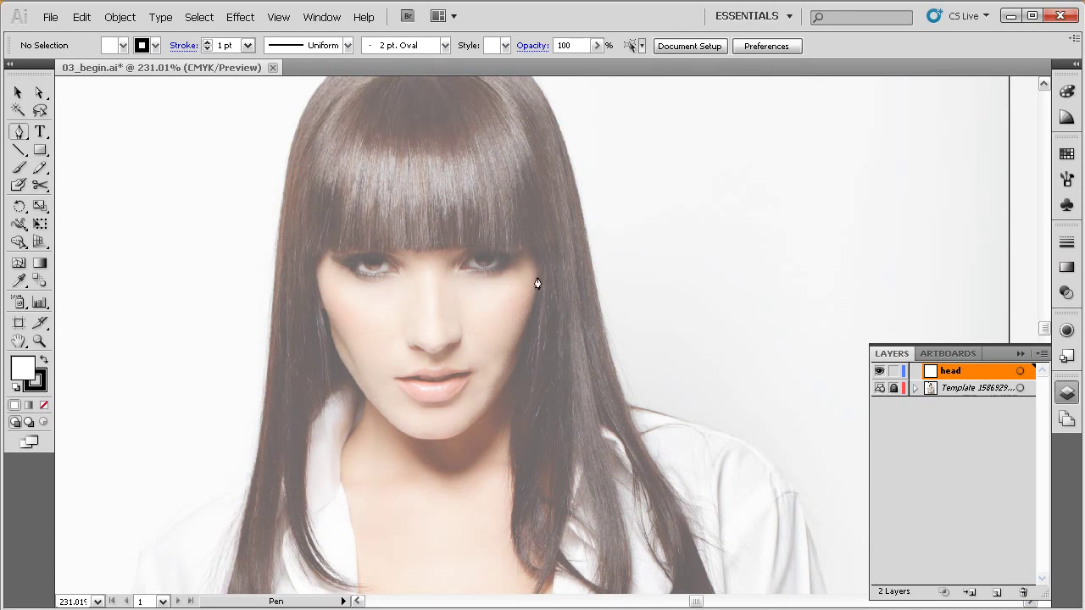
key("ctrl+space")
left_click_drag(683, 90, 356, 412)
key("ctrl+space")
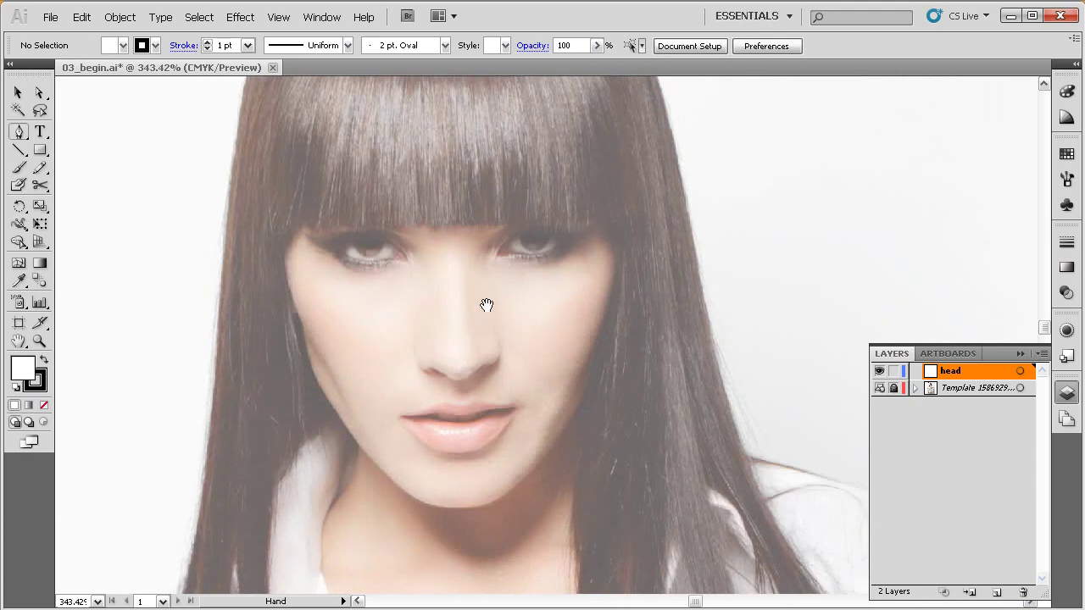
left_click_drag(696, 143, 336, 525)
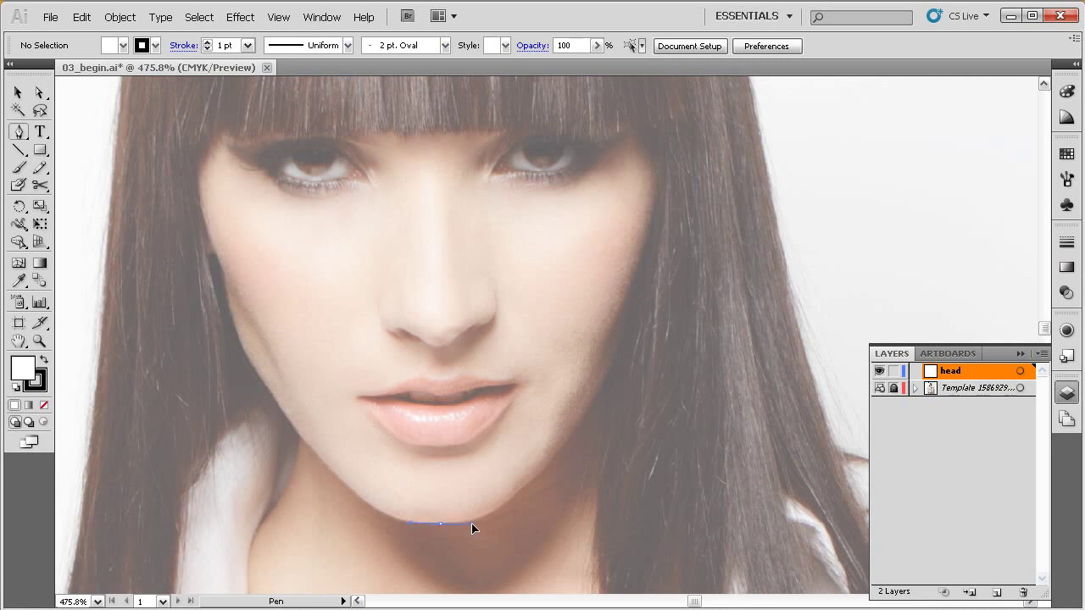
mouse_move(473, 522)
left_mouse_down()
mouse_move(489, 467)
mouse_move(513, 460)
mouse_move(480, 517)
mouse_move(490, 521)
left_mouse_up()
left_click(483, 519)
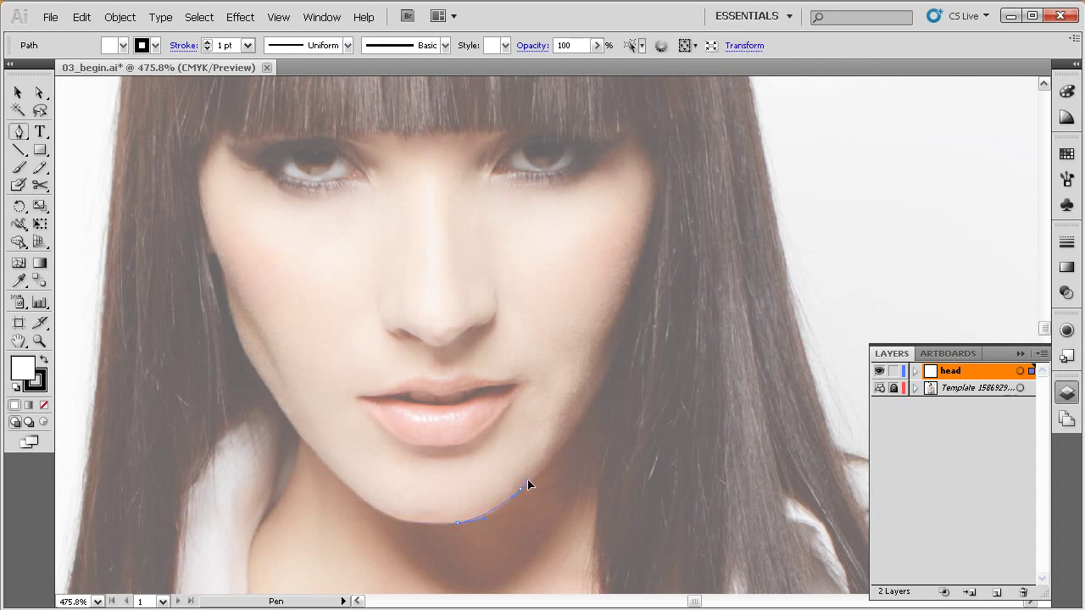
left_click_drag(530, 473, 532, 469)
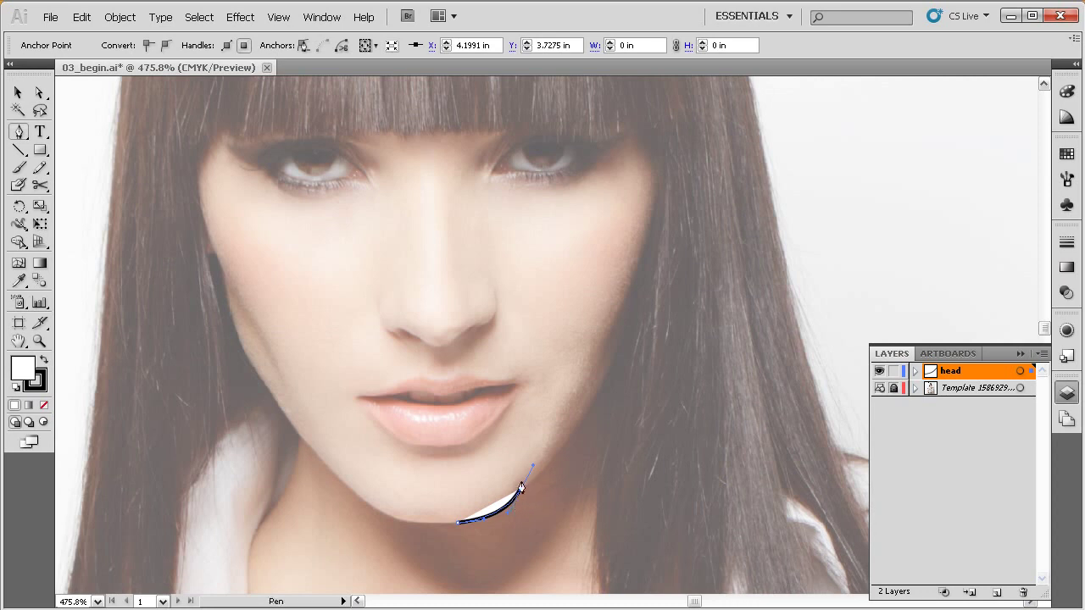
Step: Reposition the second chin anchor and its handle, and extend the curve up the jaw to about mouth level
left_click(521, 497, "ctrl")
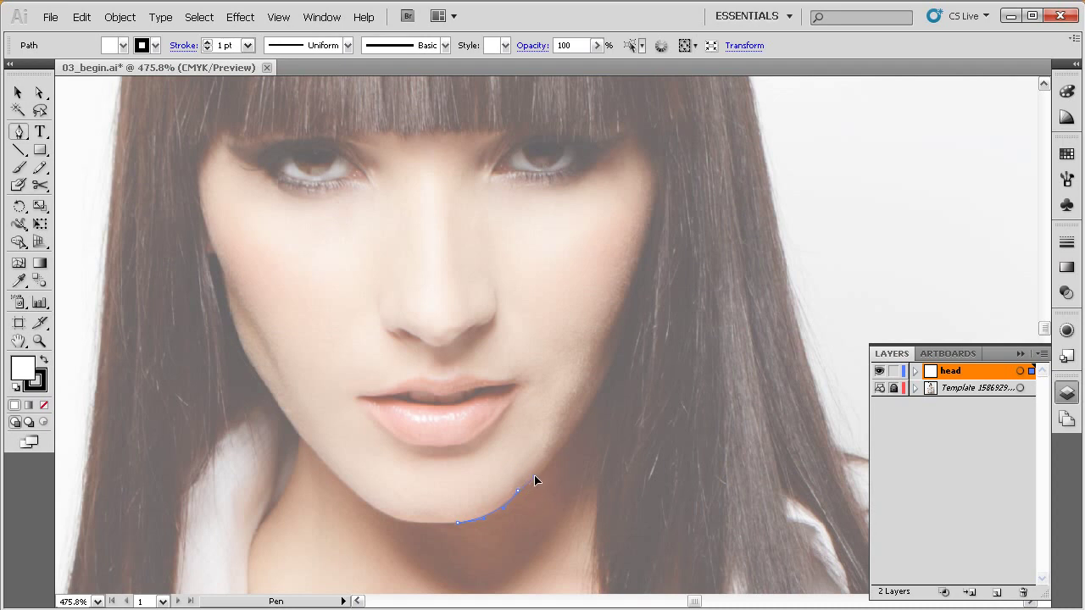
left_click(536, 479)
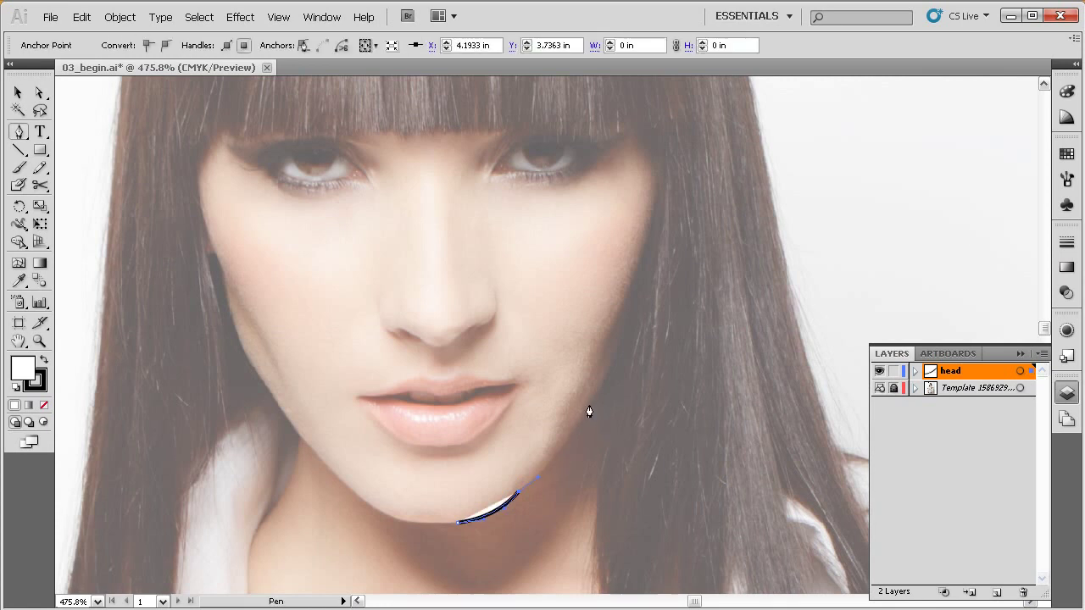
left_click(591, 406)
left_click_drag(610, 368, 610, 369)
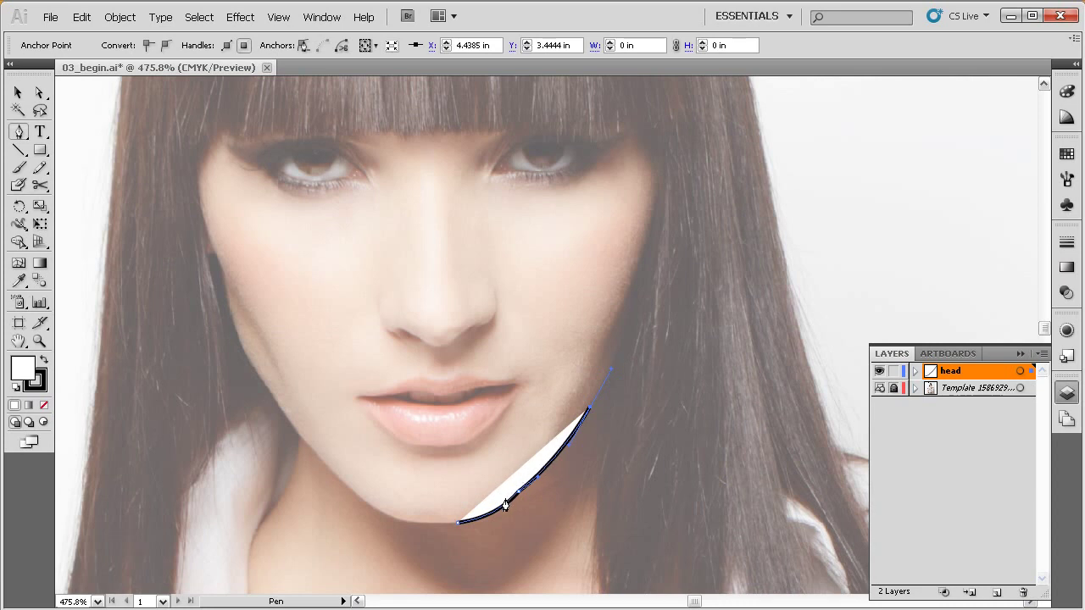
Step: Display the artwork in Outline mode so the face path hides no part of the template photo
left_click_drag(639, 358, 630, 366)
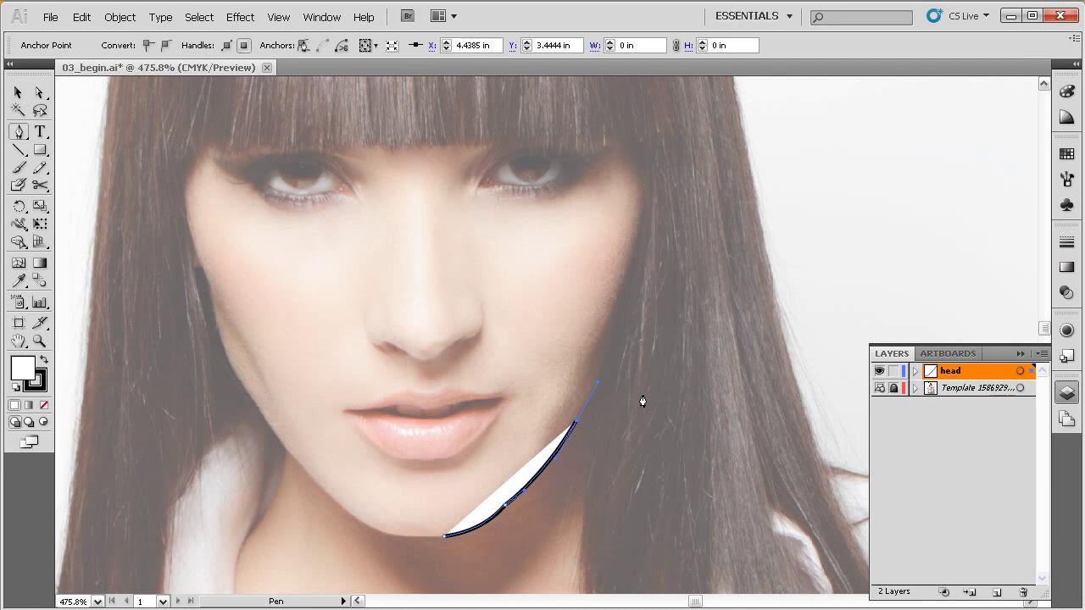
left_click(279, 19)
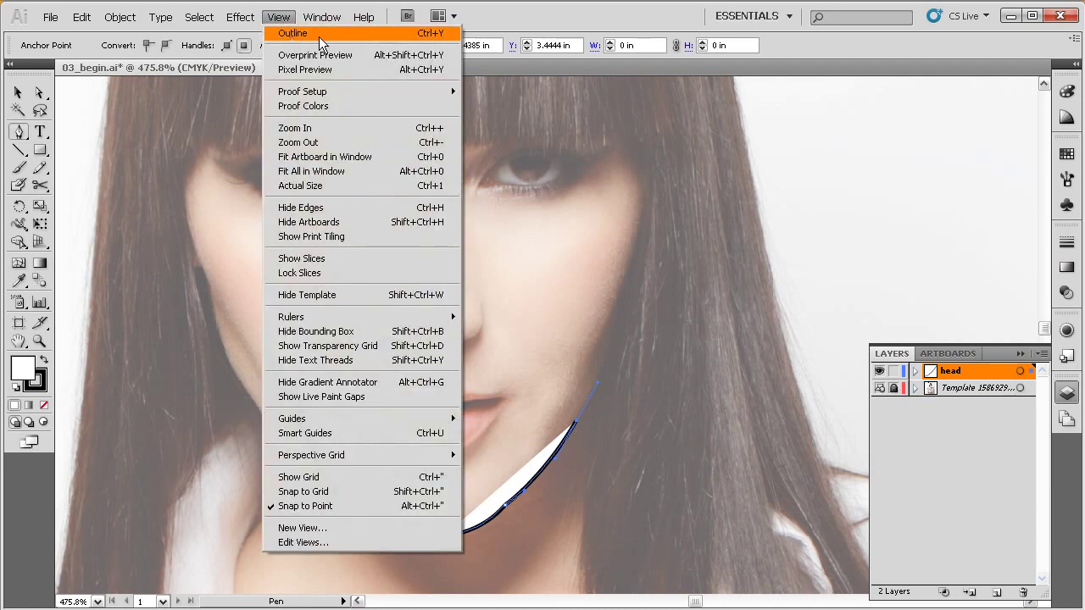
left_click(527, 35)
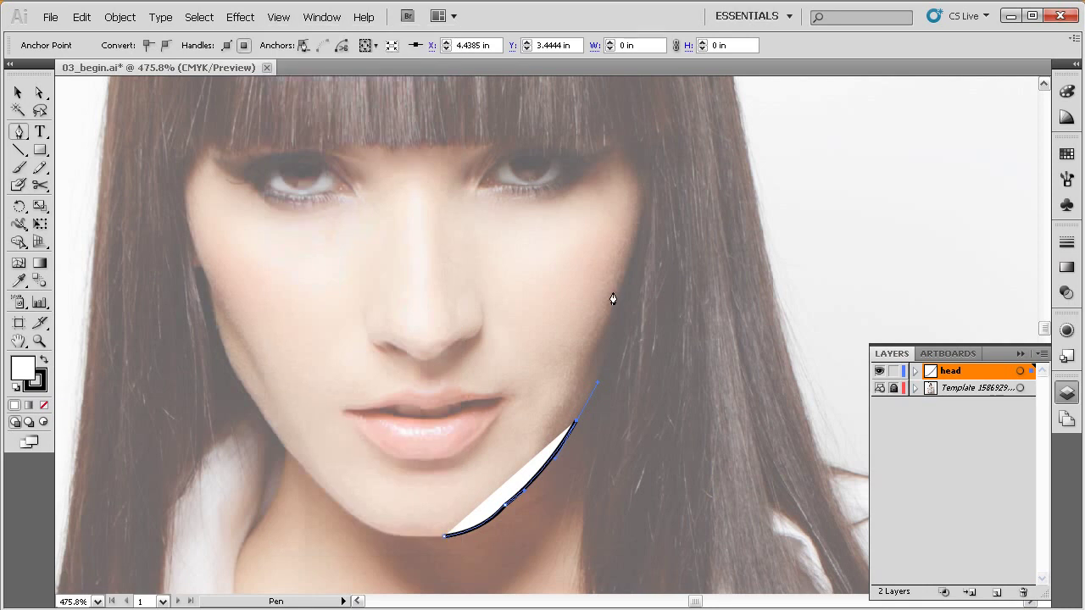
key("ctrl+y")
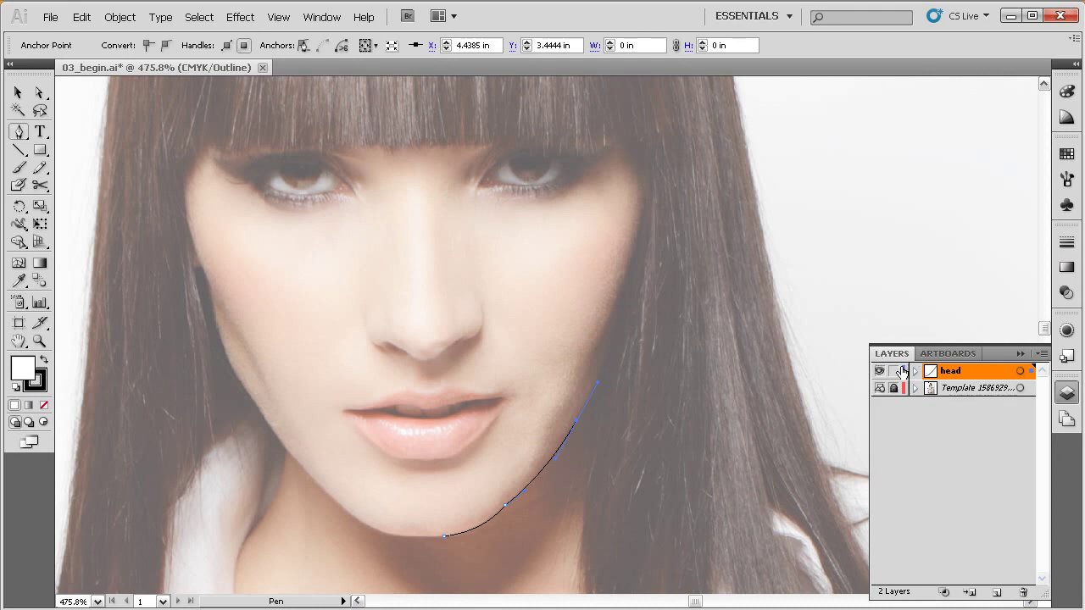
Step: Separate Layers into its own floating panel, collapse the Artboards panel, and shorten the Layers panel
left_click_drag(892, 353, 857, 85)
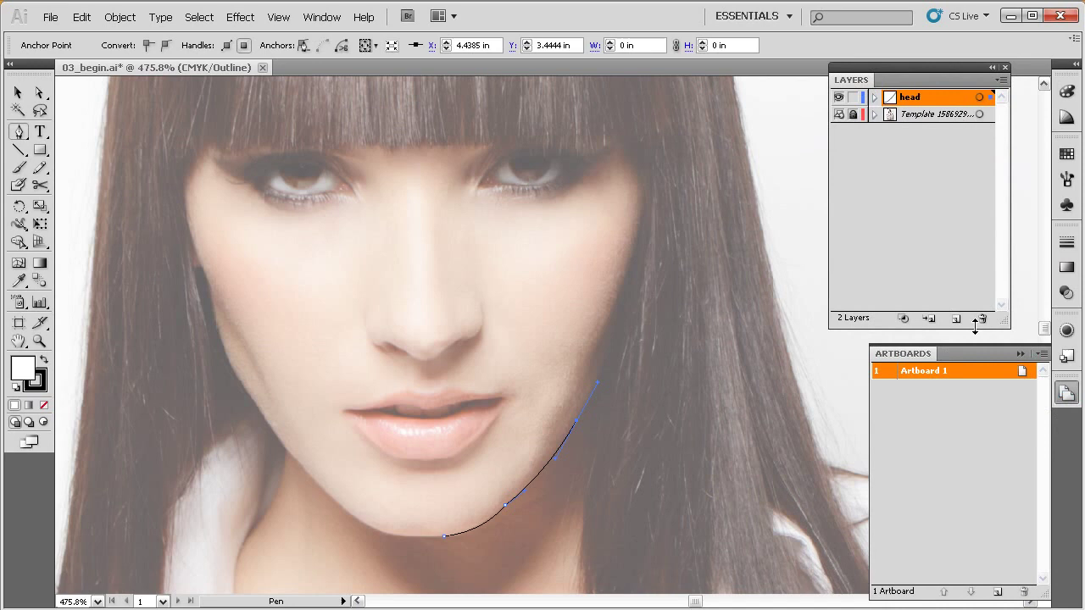
left_click(1065, 390)
left_click_drag(992, 327, 994, 247)
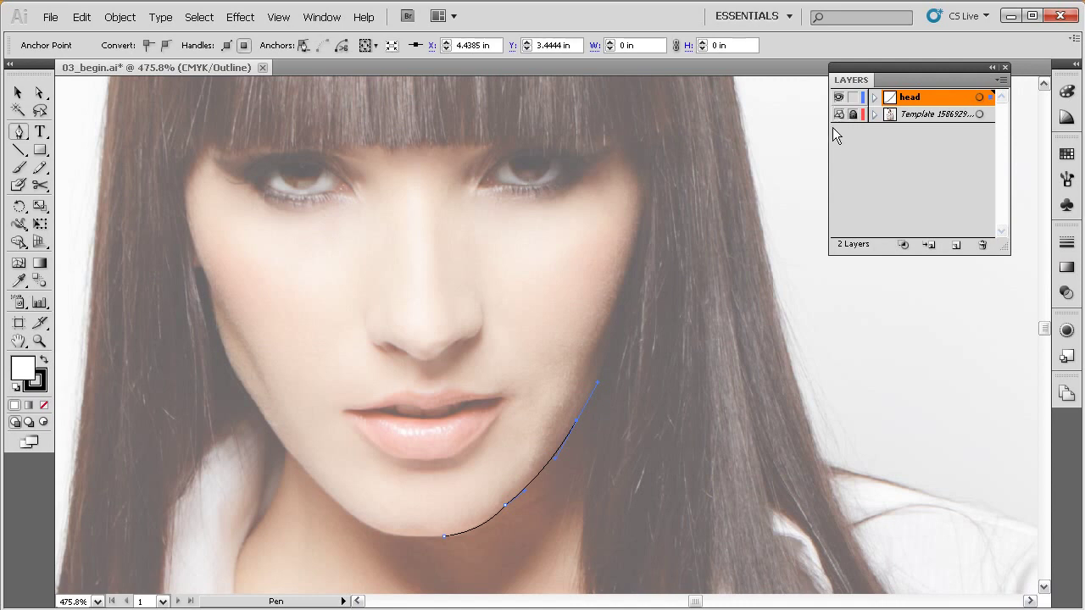
Step: Compare the jaw path in Preview mode and return to Outline mode
key("ctrl")
key("ctrl+y")
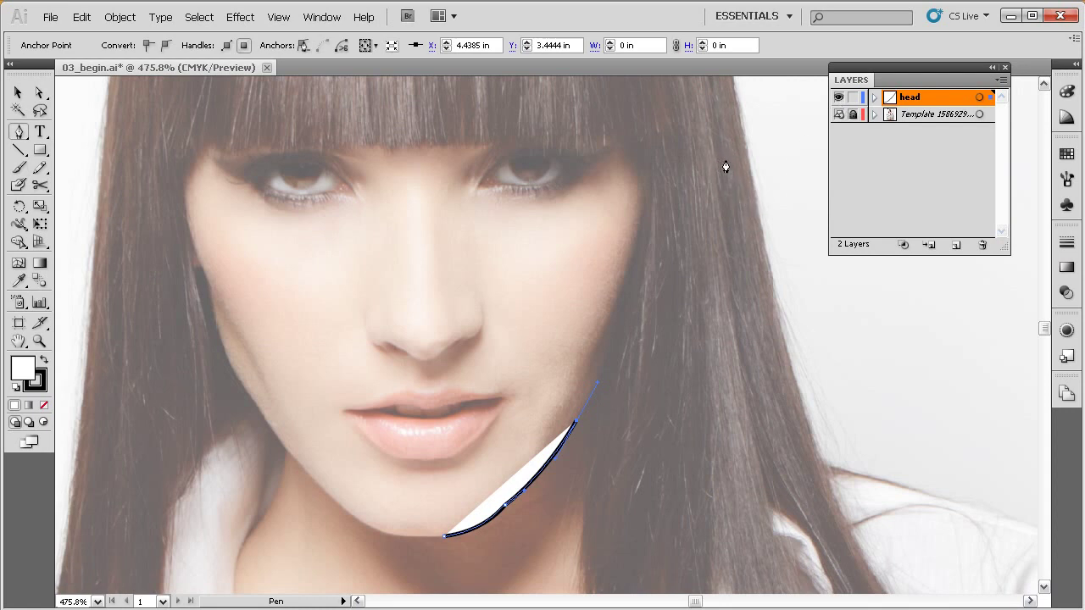
key("ctrl+y")
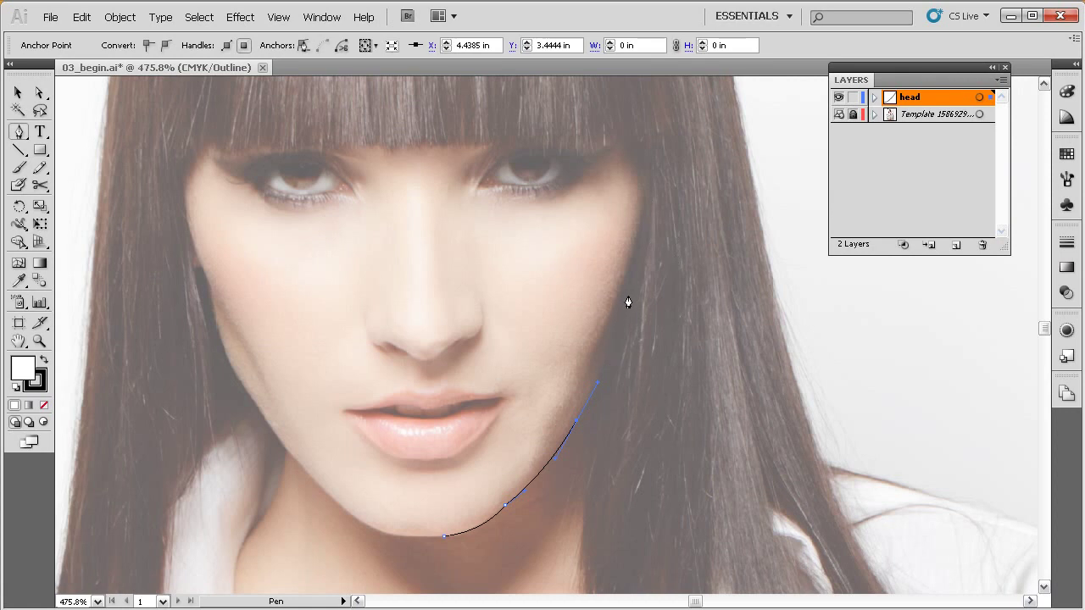
Step: Extend the path with smooth curves up the cheek, around the temple, and across the fringe to the opposite temple
left_click_drag(642, 252, 641, 253)
left_click_drag(653, 154, 652, 109)
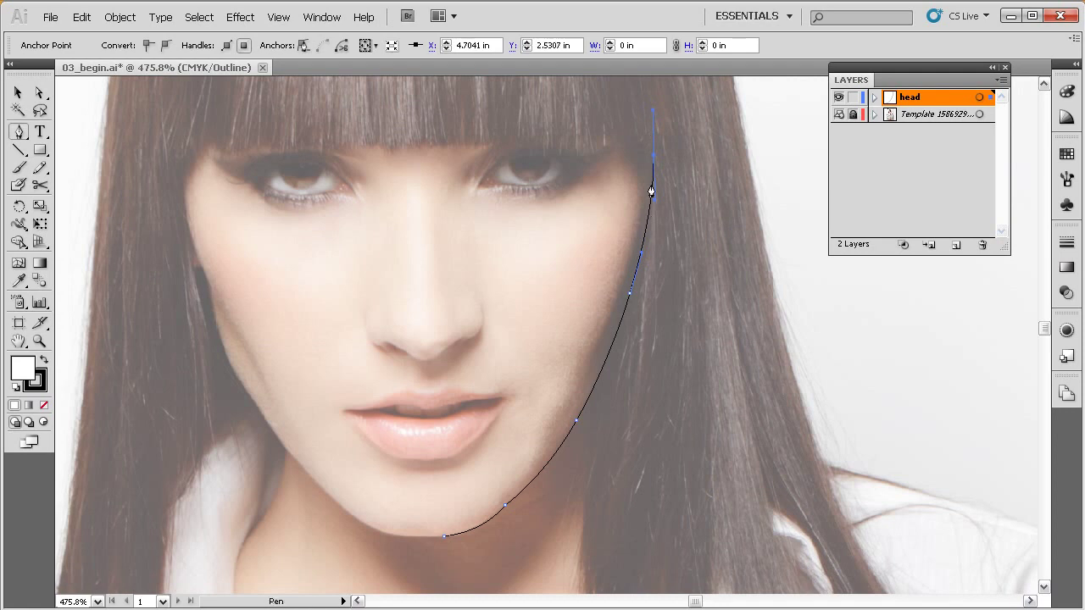
key("space")
left_click_drag(653, 235, 658, 280)
left_click_drag(666, 187, 686, 193)
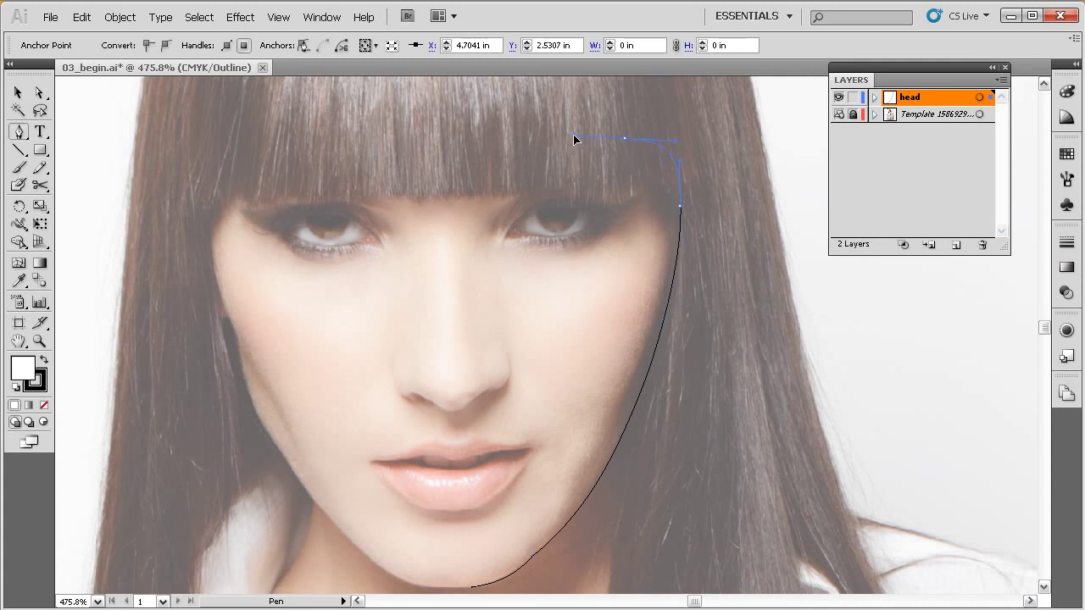
left_click_drag(568, 137, 565, 145)
left_click_drag(189, 196, 188, 185)
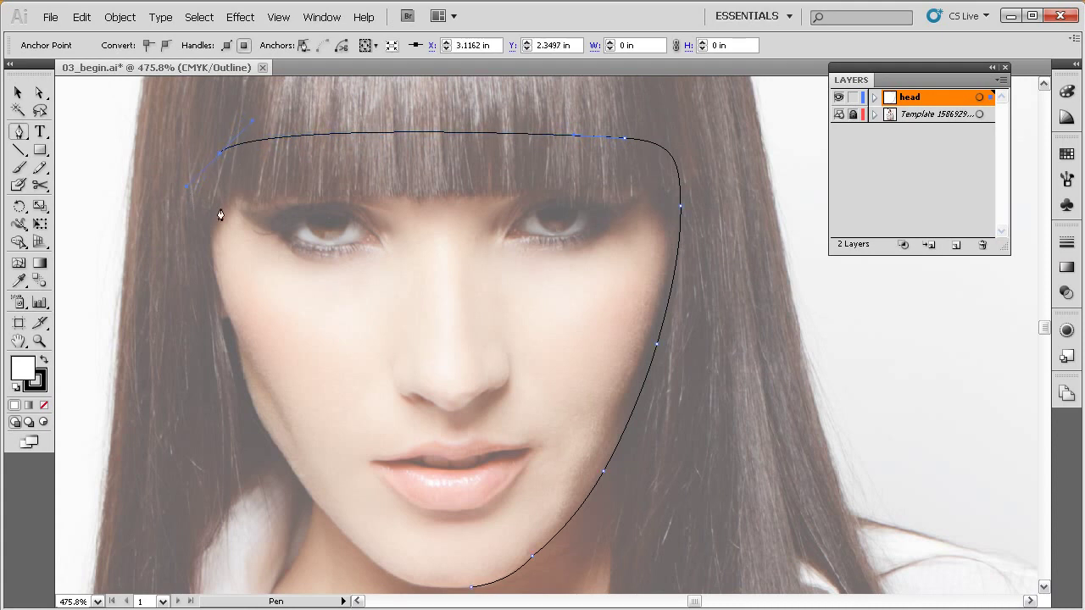
Step: Curve the path down through the hair beside the eye and add a short corner segment back to the cheek edge
left_click_drag(569, 250, 237, 388)
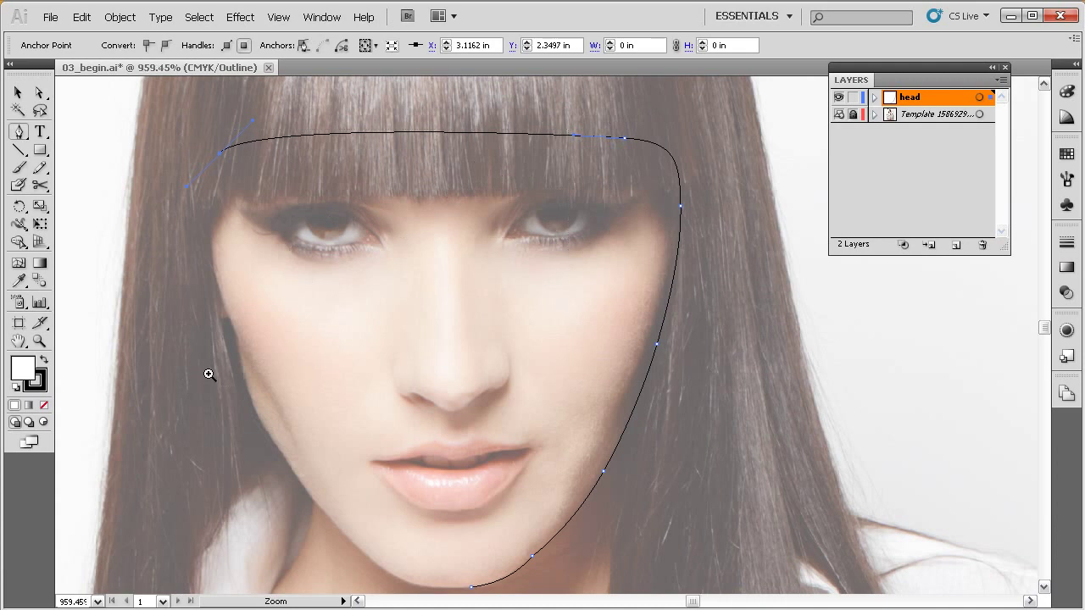
left_click_drag(364, 245, 345, 185)
left_click_drag(354, 283, 332, 359)
left_click(205, 313)
mouse_move(225, 373)
left_mouse_down()
mouse_move(273, 404)
mouse_move(266, 395)
left_mouse_up()
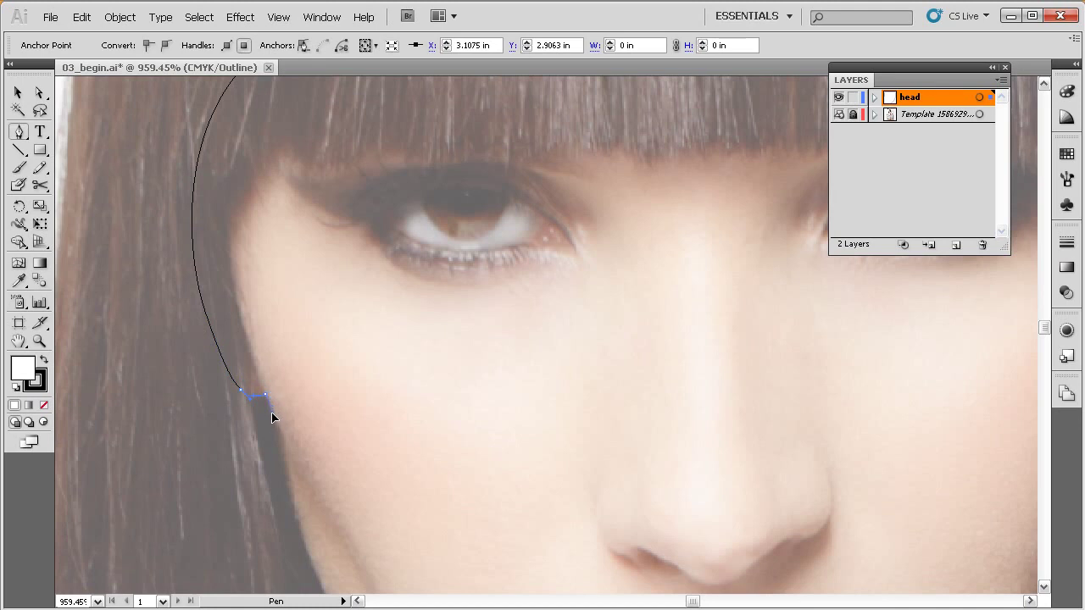
Step: Continue the path with curved anchors down the cheek edge to the side of the jaw
key("space")
left_click_drag(310, 449, 305, 373)
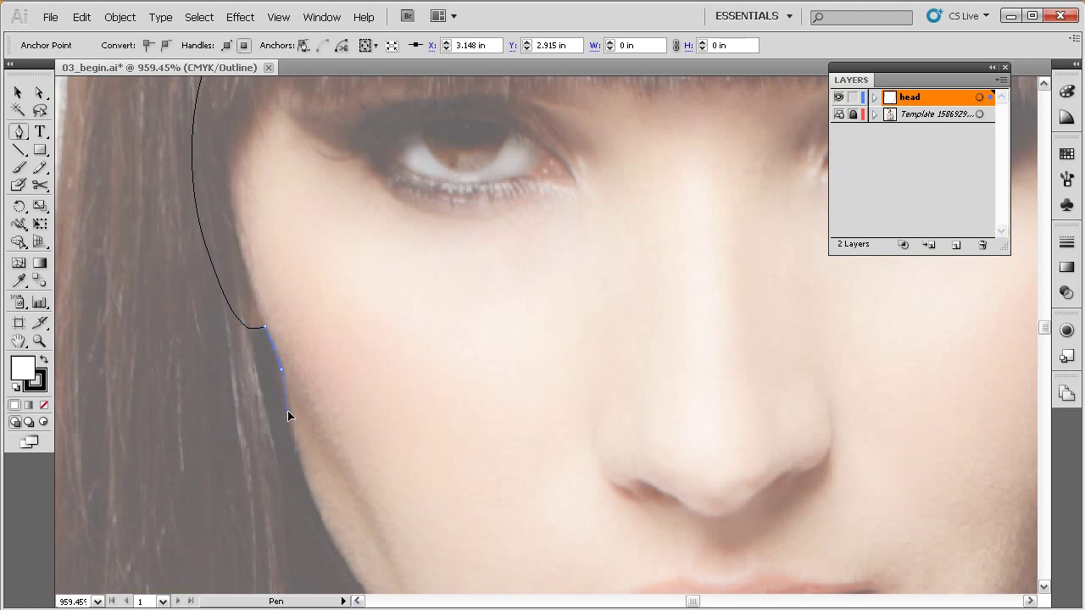
left_click_drag(280, 370, 320, 245)
key("space")
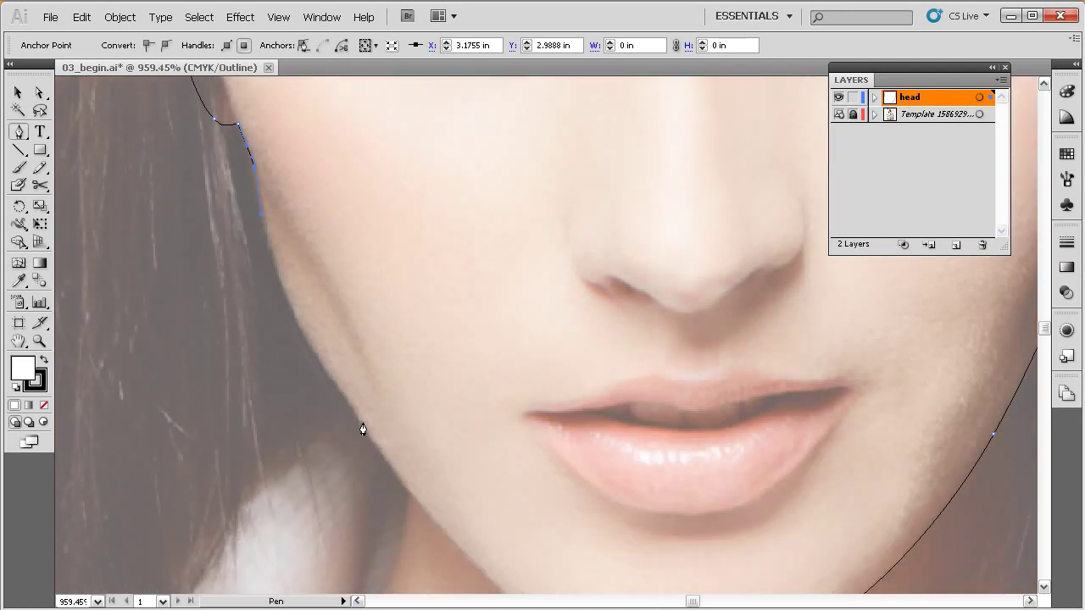
left_click_drag(360, 424, 439, 343)
key("space")
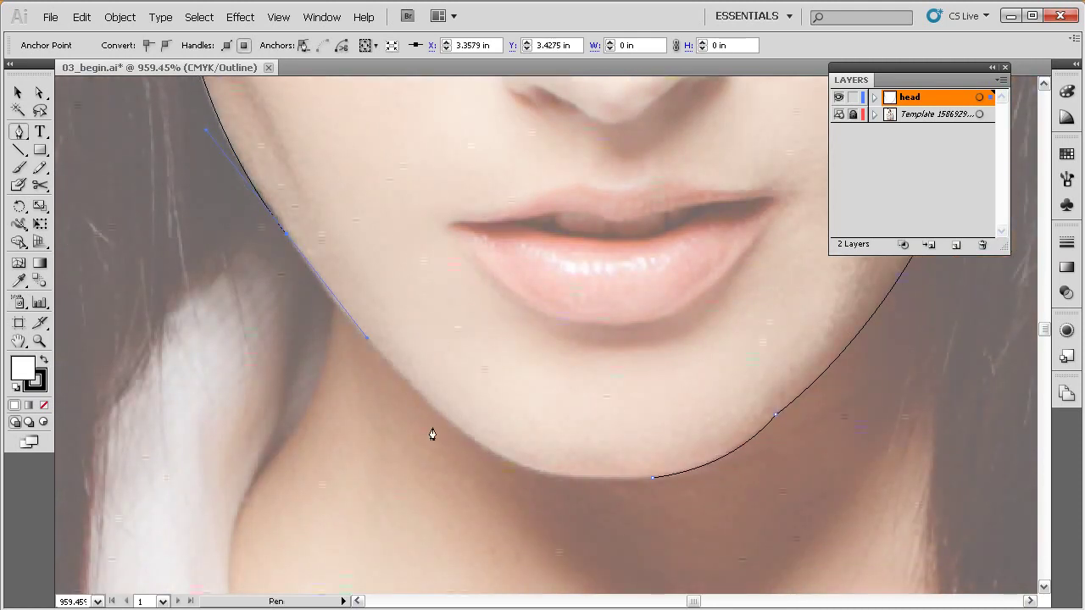
Step: Trace the rest of the jaw to the chin and close the face outline at its starting anchor
left_click(458, 429)
left_click_drag(468, 435, 501, 457)
left_click_drag(574, 478, 620, 480)
left_click(652, 479)
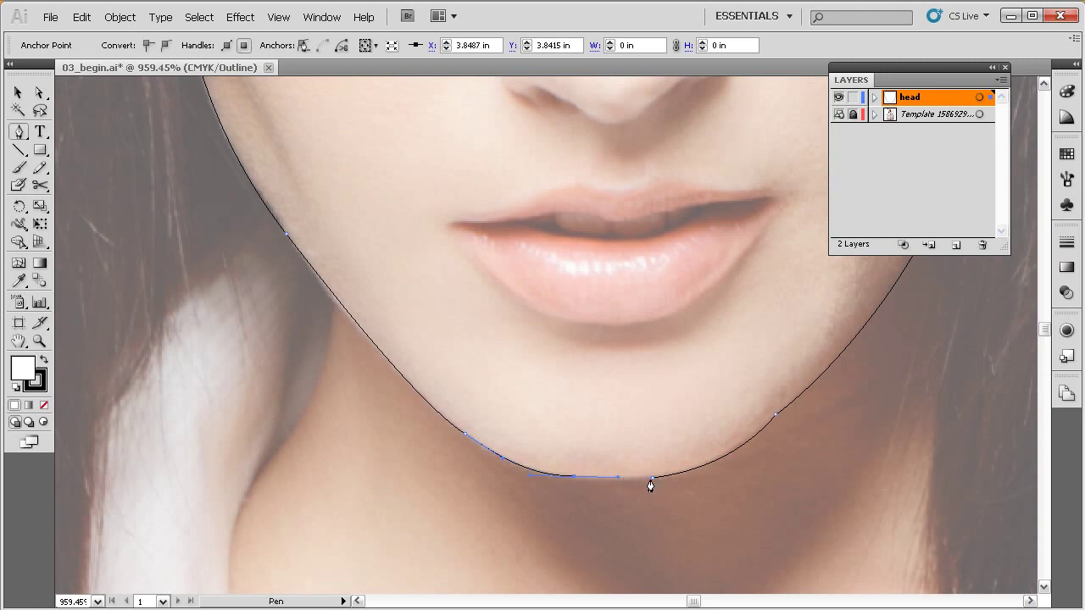
Step: Examine the closed face outline against the template photo, along with the untraced neck, chest and hair
left_click_drag(678, 396, 628, 430)
left_click(642, 322, "ctrl+alt")
left_click(637, 323, "ctrl+alt")
left_click(634, 324, "ctrl+alt")
left_click(629, 324, "ctrl+alt")
left_click_drag(630, 325, 584, 375)
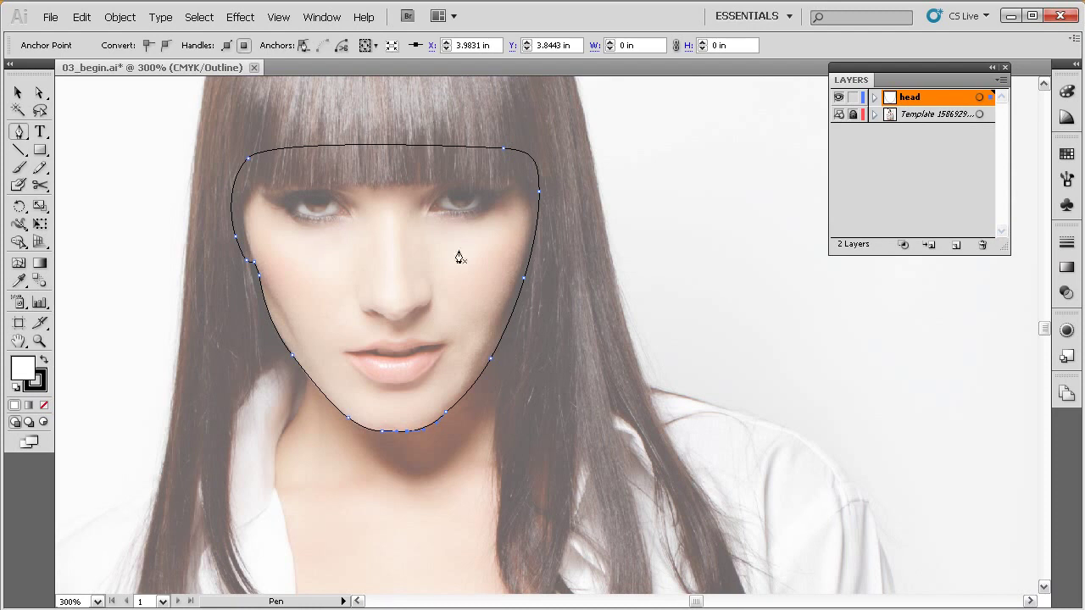
key("ctrl")
left_click_drag(488, 375, 528, 271)
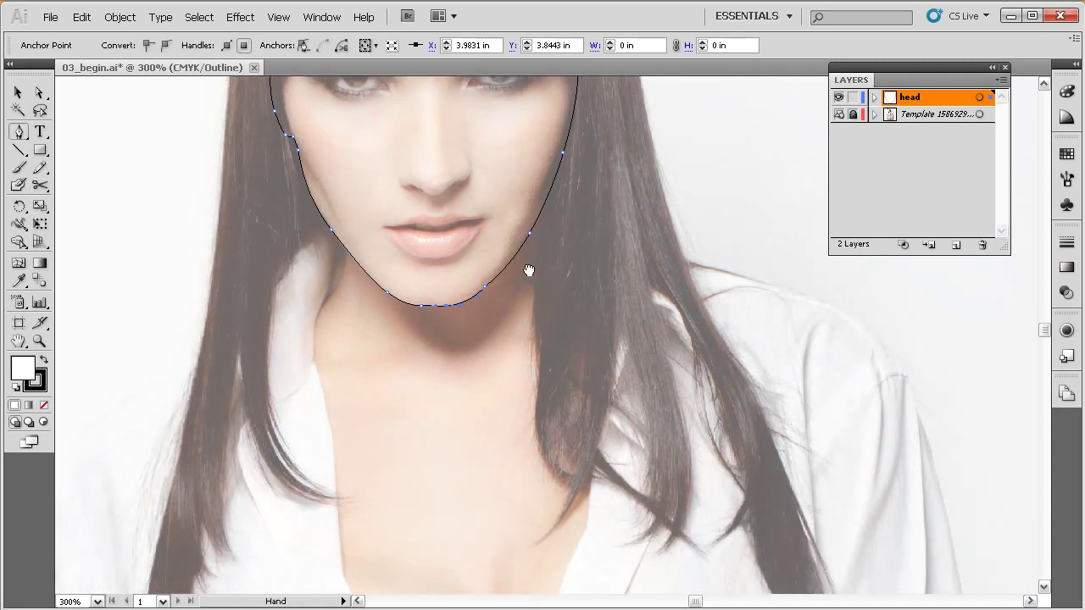
left_click(542, 327, "ctrl+alt")
left_click_drag(537, 327, 461, 381)
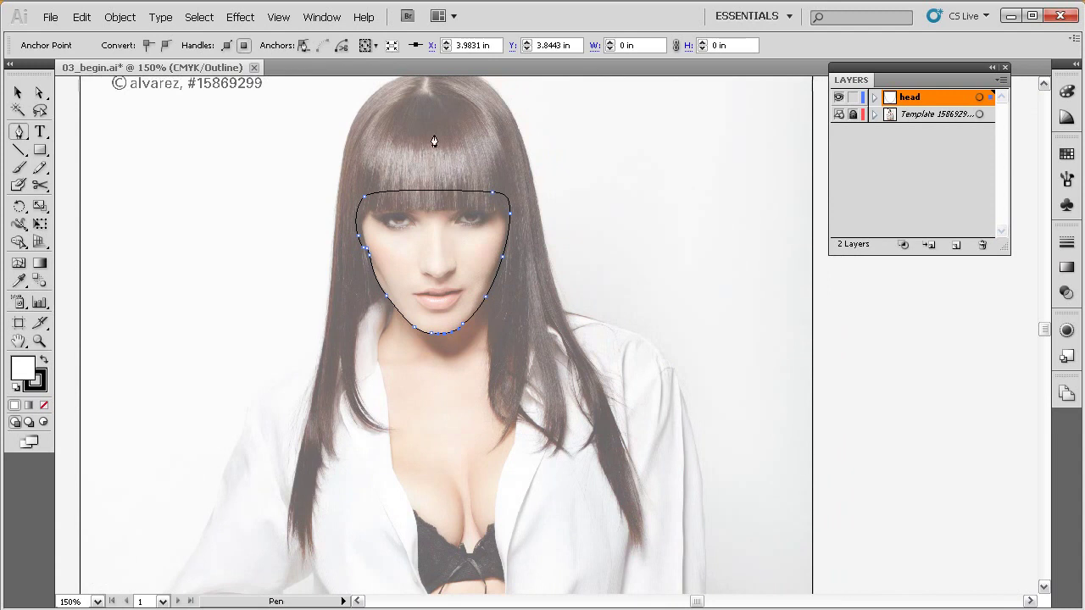
left_click_drag(508, 331, 506, 339)
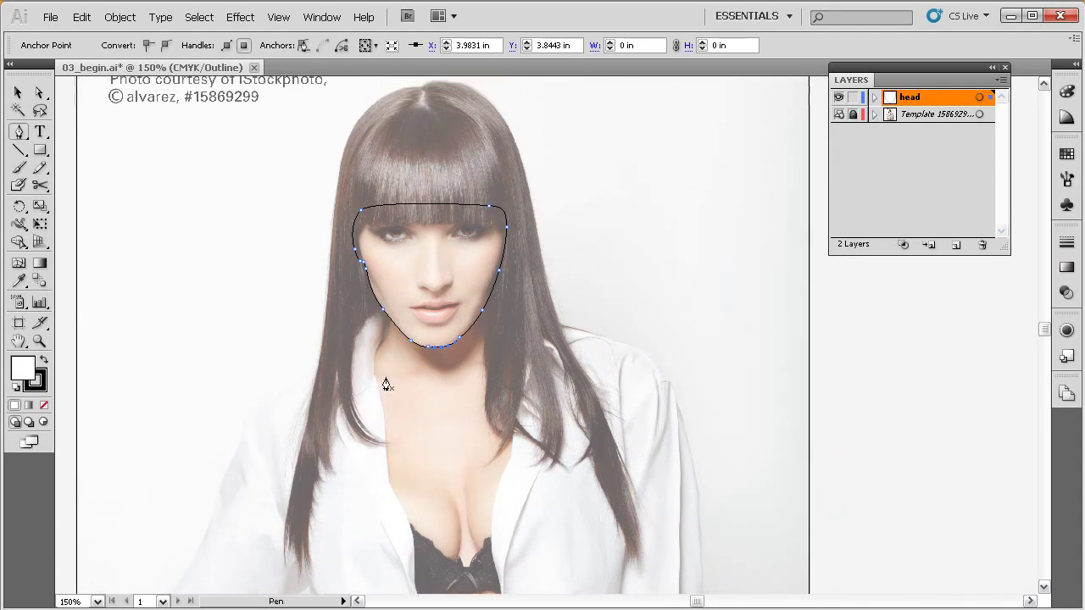
left_click_drag(427, 412, 429, 370)
left_click_drag(585, 216, 341, 537)
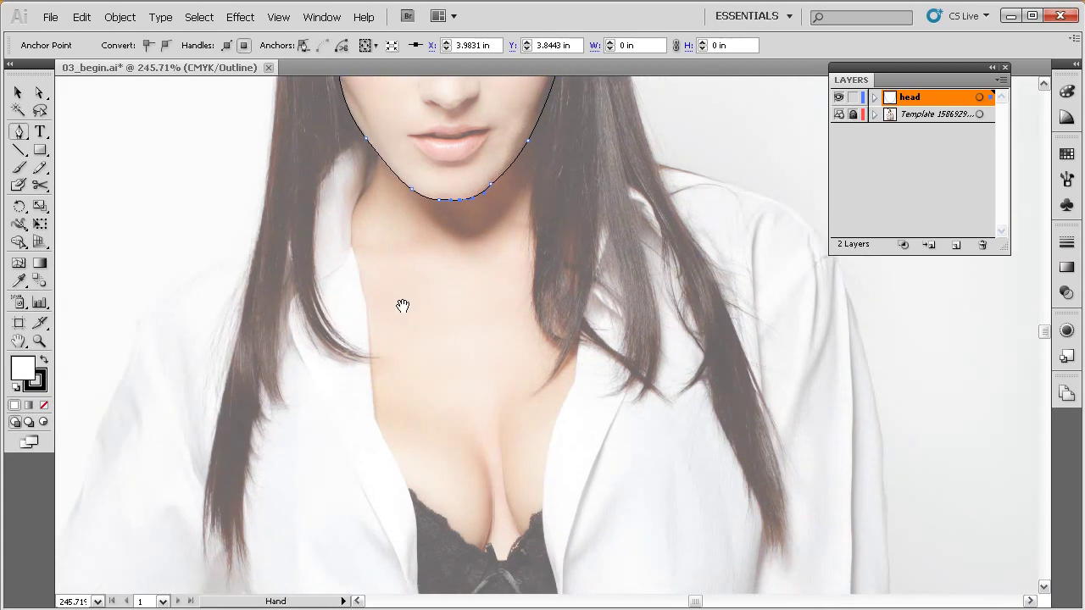
left_click_drag(392, 283, 387, 361)
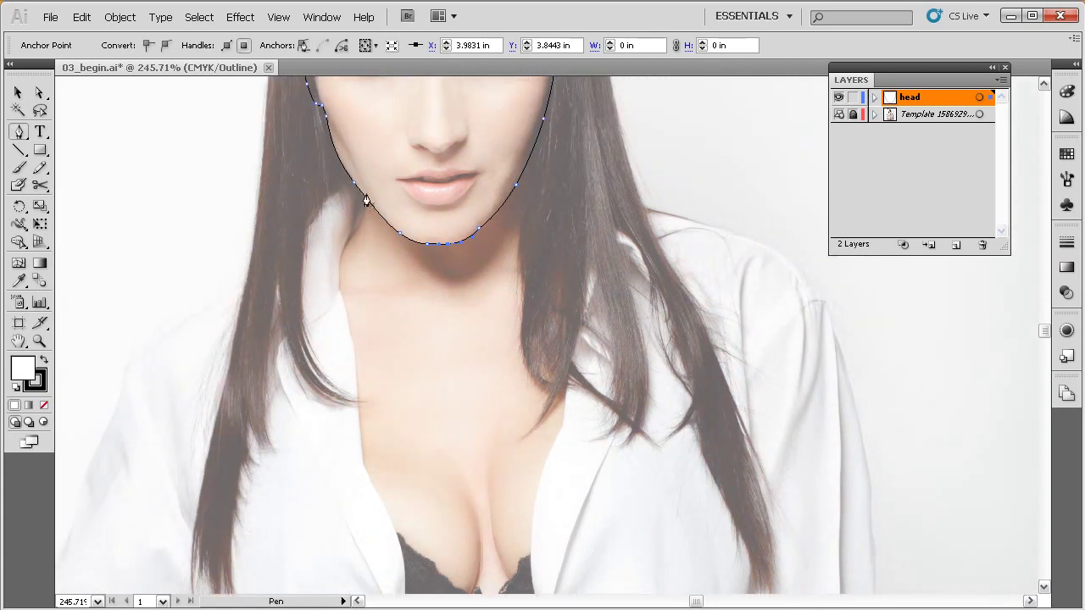
left_click_drag(395, 484, 402, 336)
left_click(487, 330, "ctrl+alt")
left_click(485, 332, "ctrl+alt")
left_click_drag(565, 371, 452, 393)
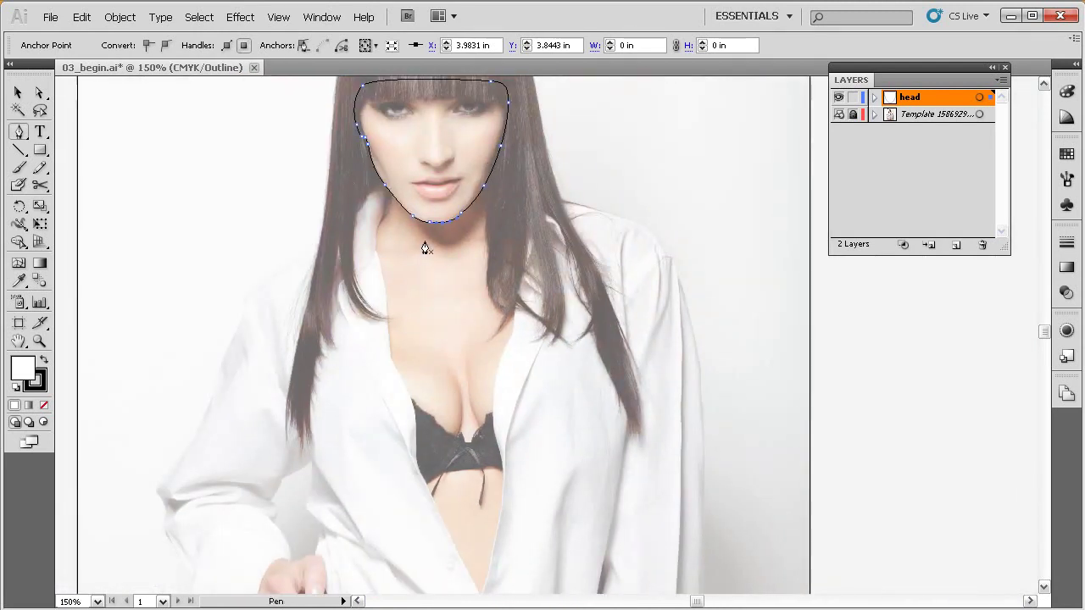
Step: Add a new layer named "neck and chest" for the next part of the tracing
key("ctrl")
left_click_drag(450, 315, 435, 280)
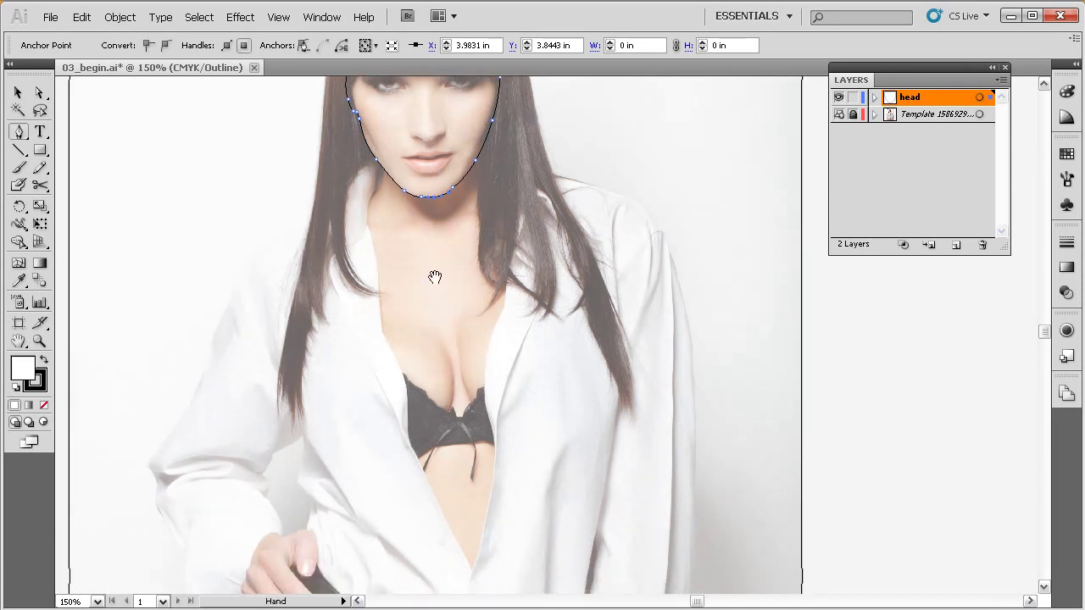
left_click_drag(561, 109, 359, 332)
left_click_drag(431, 267, 375, 323)
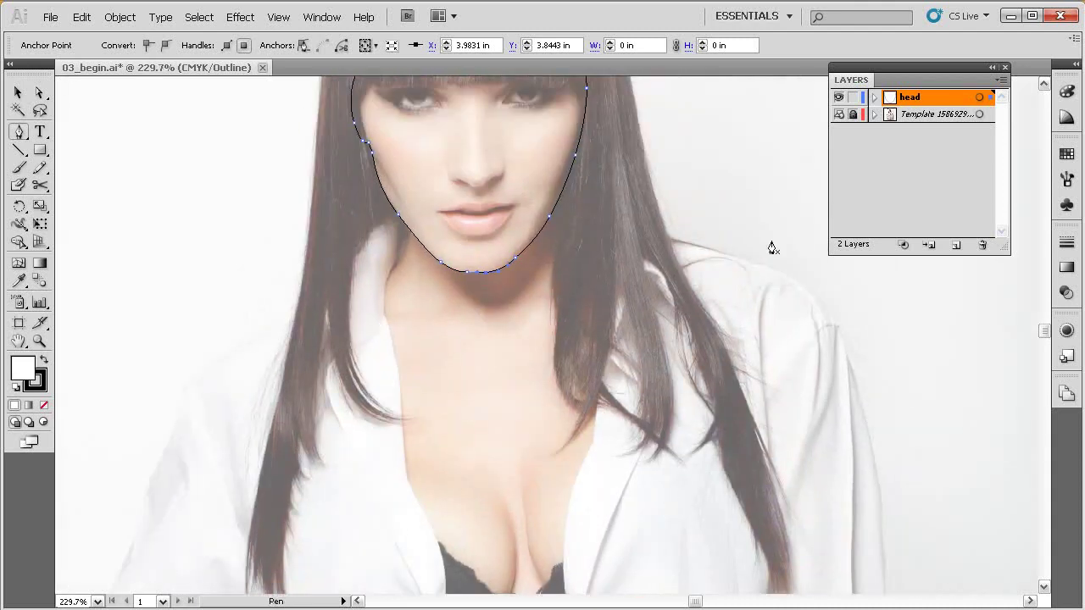
left_click(955, 246, "alt")
mouse_move(604, 238)
left_mouse_down()
mouse_move(591, 231)
mouse_move(611, 231)
left_mouse_up()
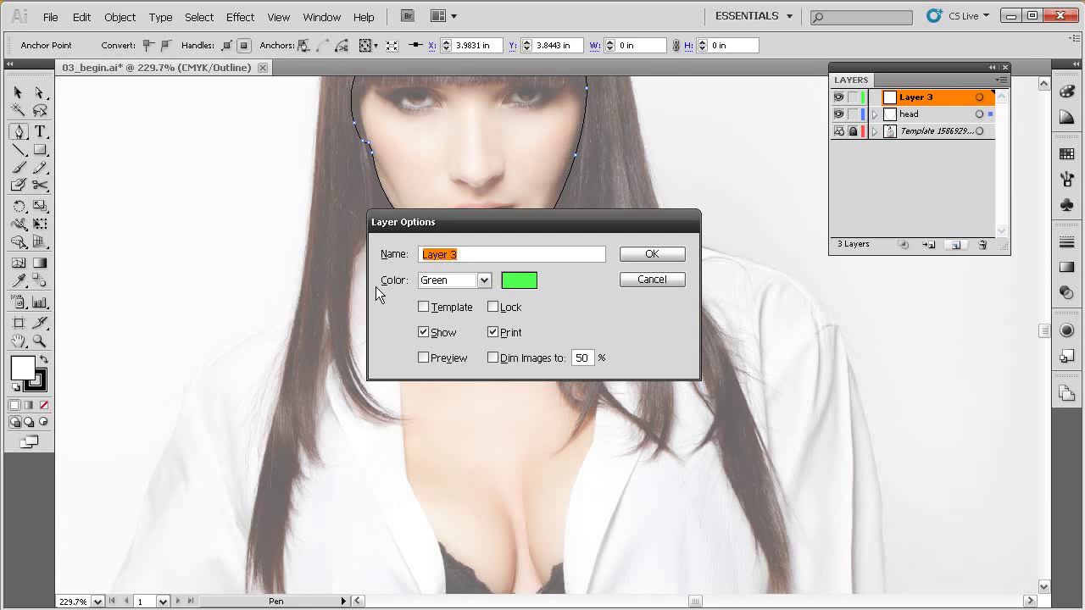
type("neck and chest")
key("Return")
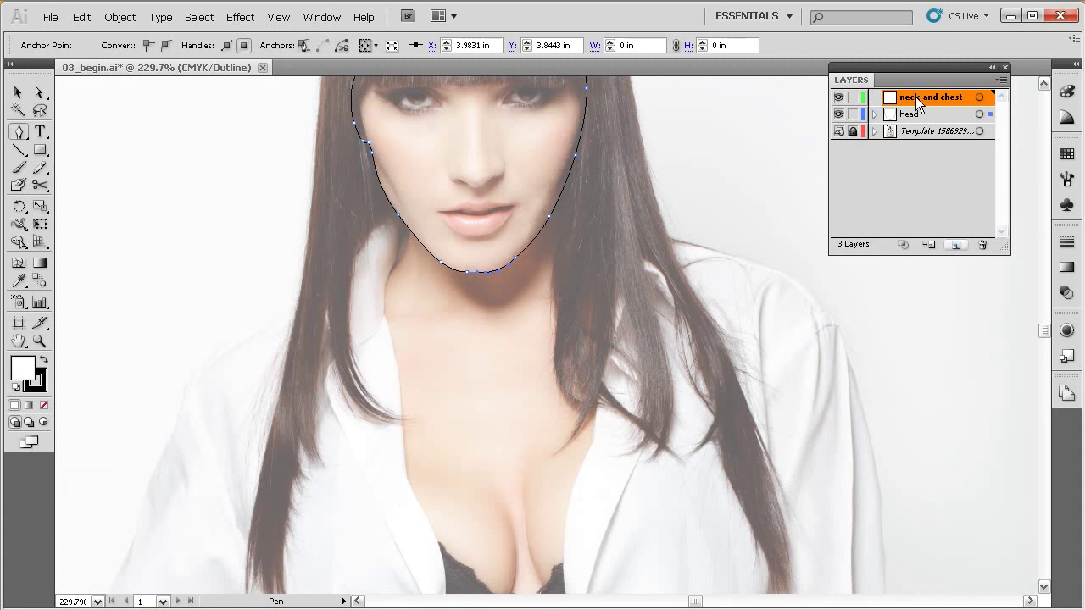
Step: Move the neck and chest layer beneath the head layer and make it the active layer
left_click_drag(920, 102, 915, 127)
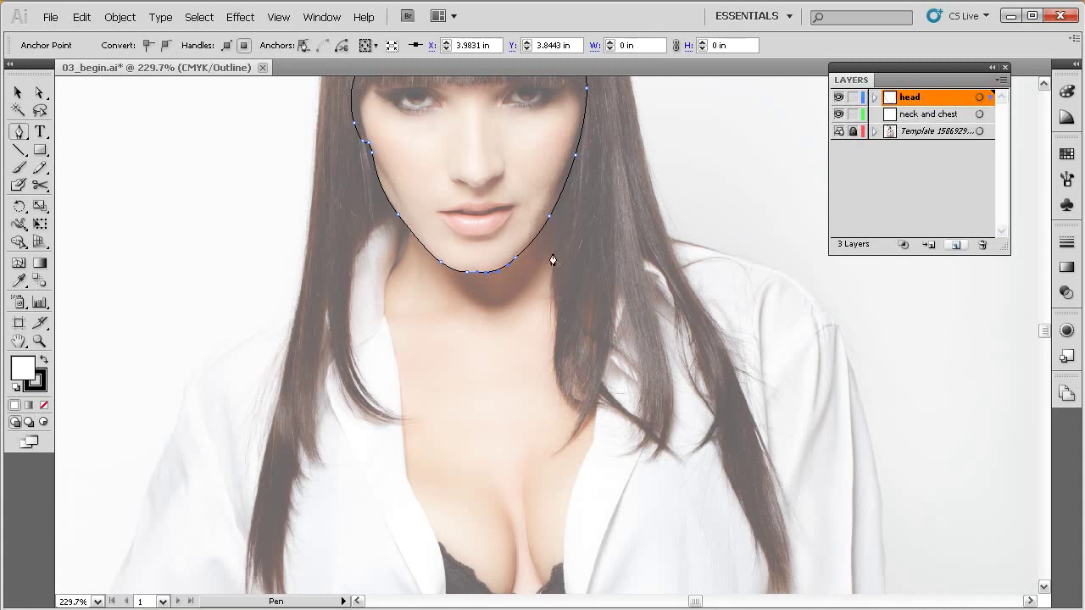
left_click_drag(600, 261, 565, 295)
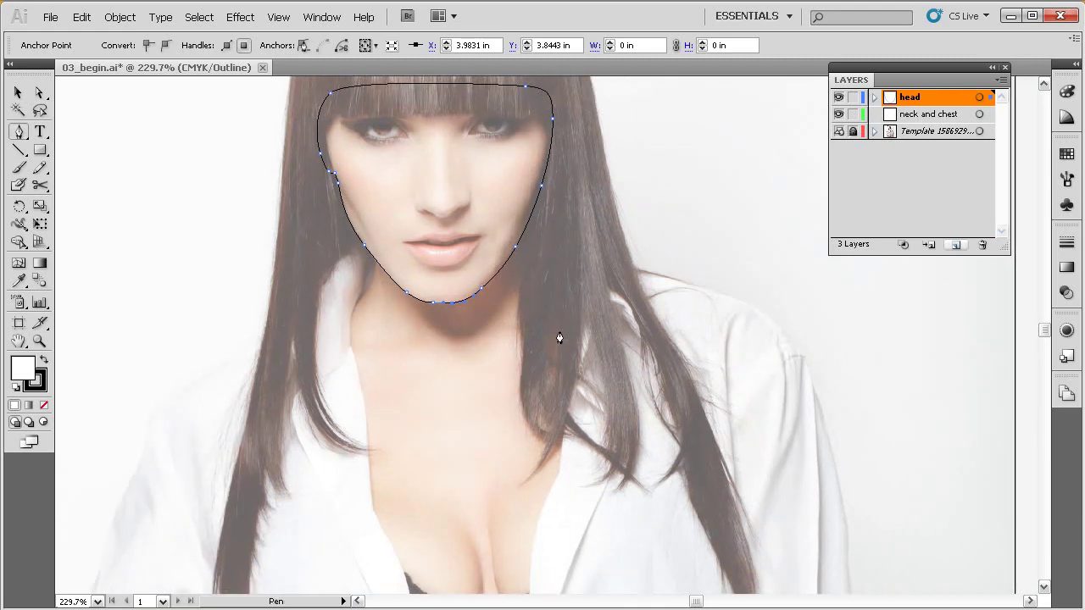
left_click(920, 119)
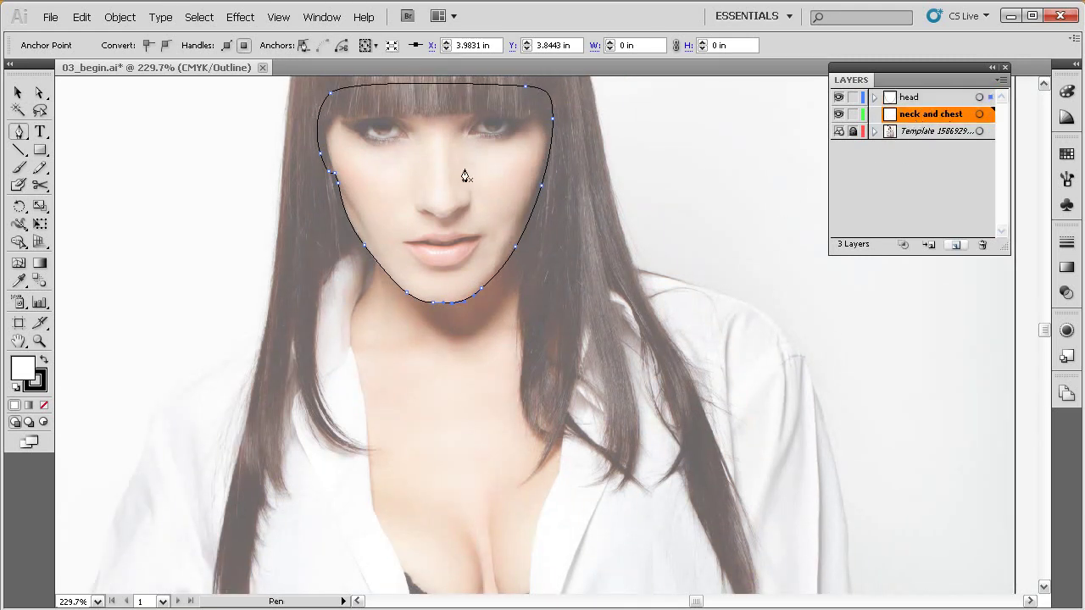
Step: Start the neck path inside the left jaw edge and curve it down onto the side of the neck
left_click_drag(482, 331, 481, 326)
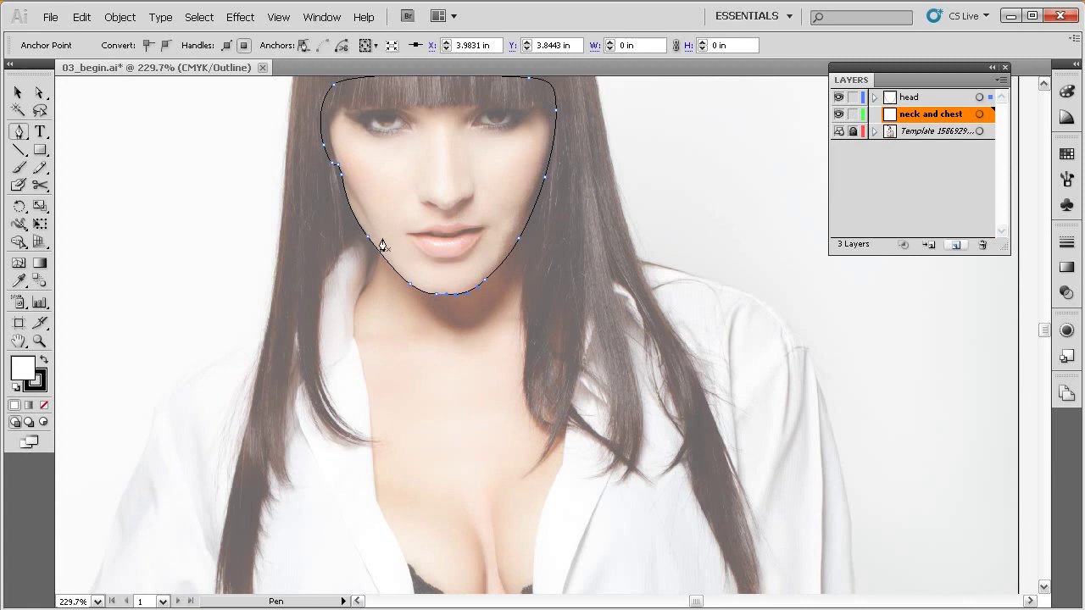
left_click_drag(634, 165, 322, 467)
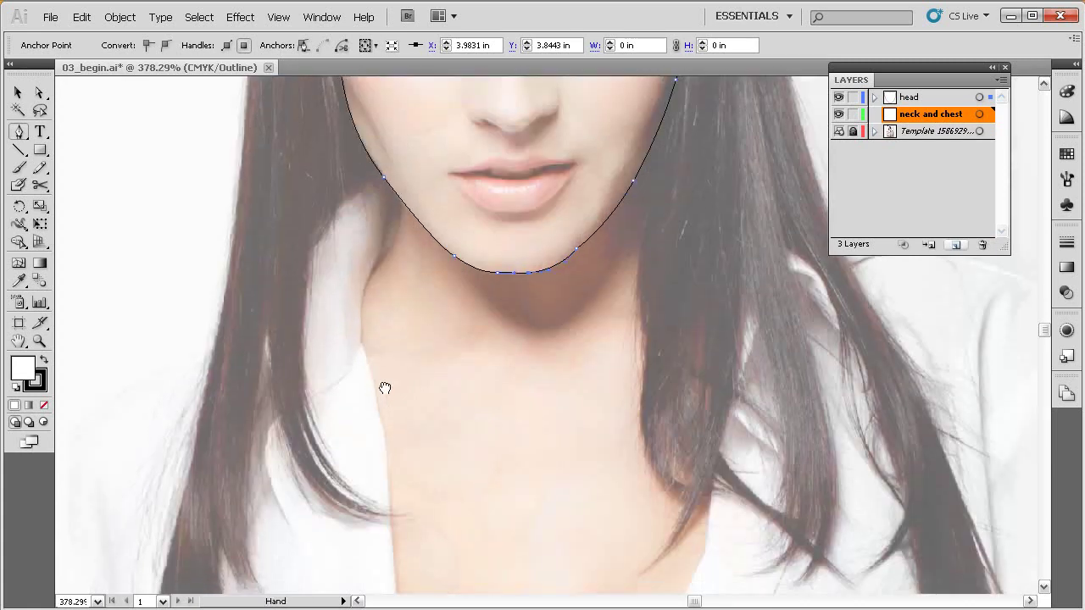
left_click(396, 174)
left_click_drag(388, 230, 369, 173)
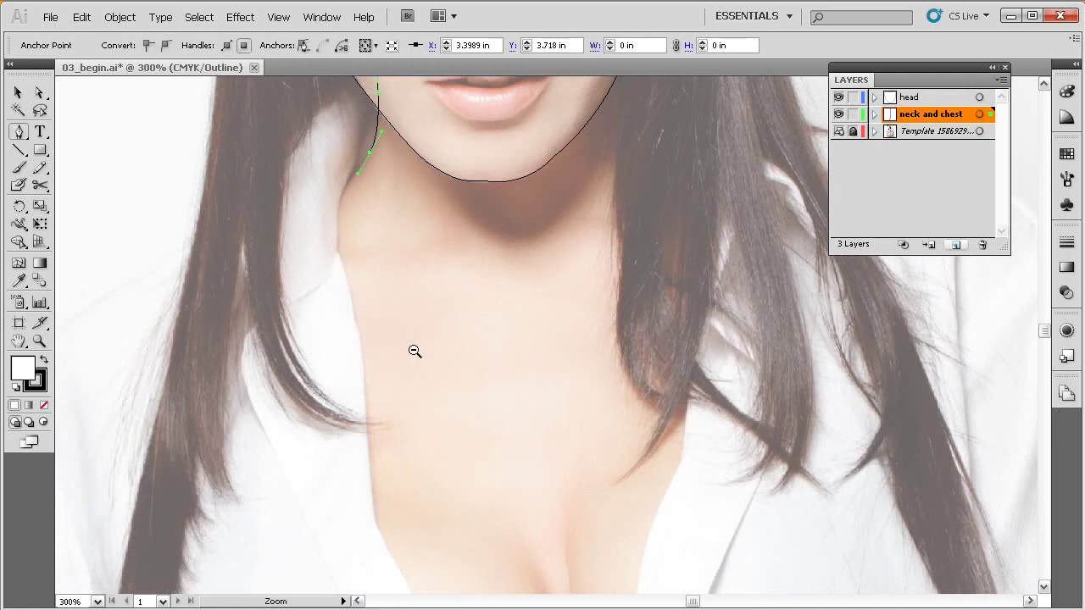
Step: Continue the path down the left side of the neck to the collar and form a corner angled along the shirt edge
left_click(415, 350, "ctrl+alt")
left_click_drag(496, 399, 410, 301)
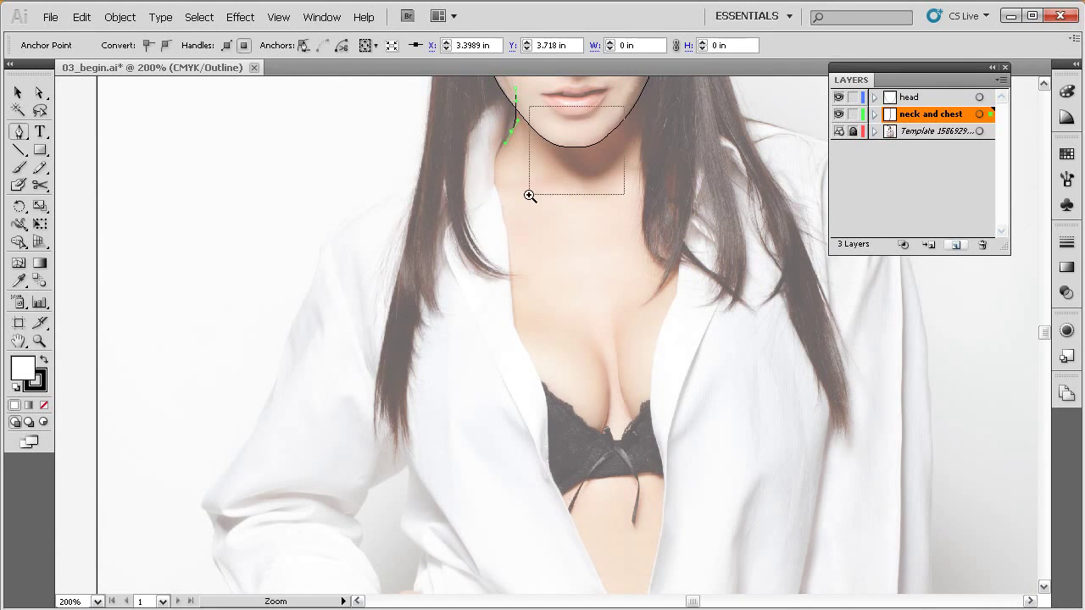
left_click_drag(593, 133, 415, 360)
left_click_drag(537, 308, 486, 346)
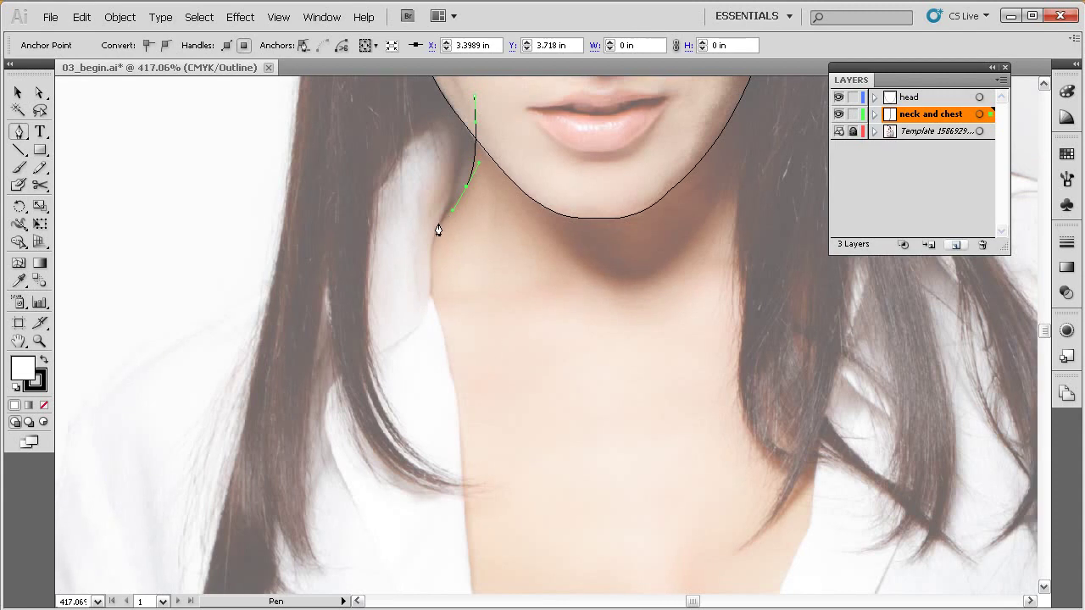
left_click_drag(438, 231, 432, 240)
left_click_drag(437, 244, 433, 245)
left_click_drag(427, 319, 426, 322)
key("alt")
left_click_drag(426, 321, 447, 332)
Step: Trace the left shirt edge down the chest past the hair tip to a corner above the bra
left_click_drag(456, 393, 464, 409)
left_click_drag(463, 481, 457, 246)
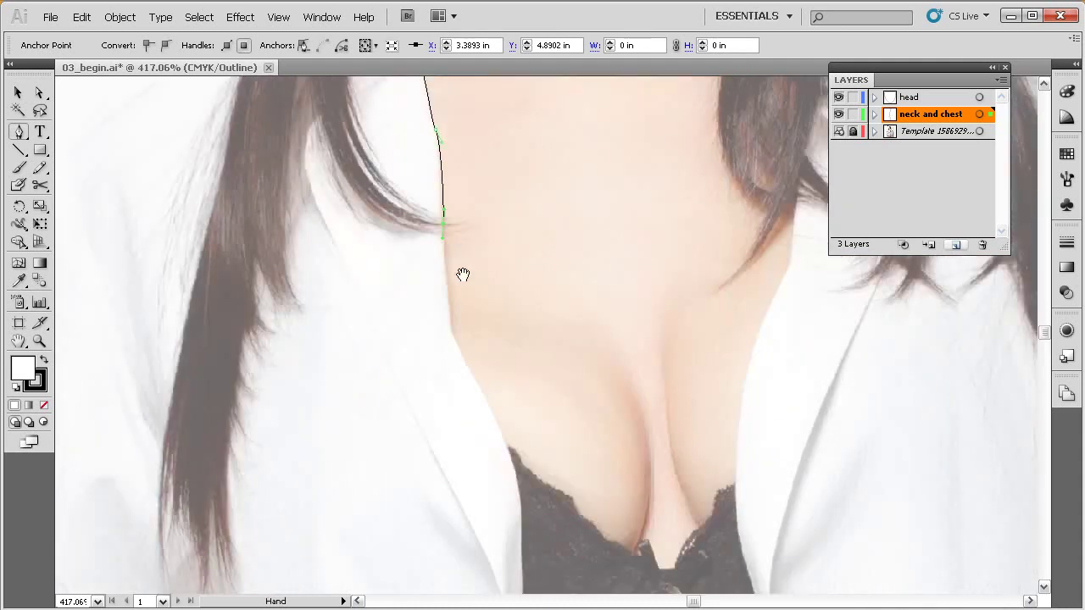
left_click_drag(451, 337, 452, 353)
left_click_drag(486, 337, 439, 259)
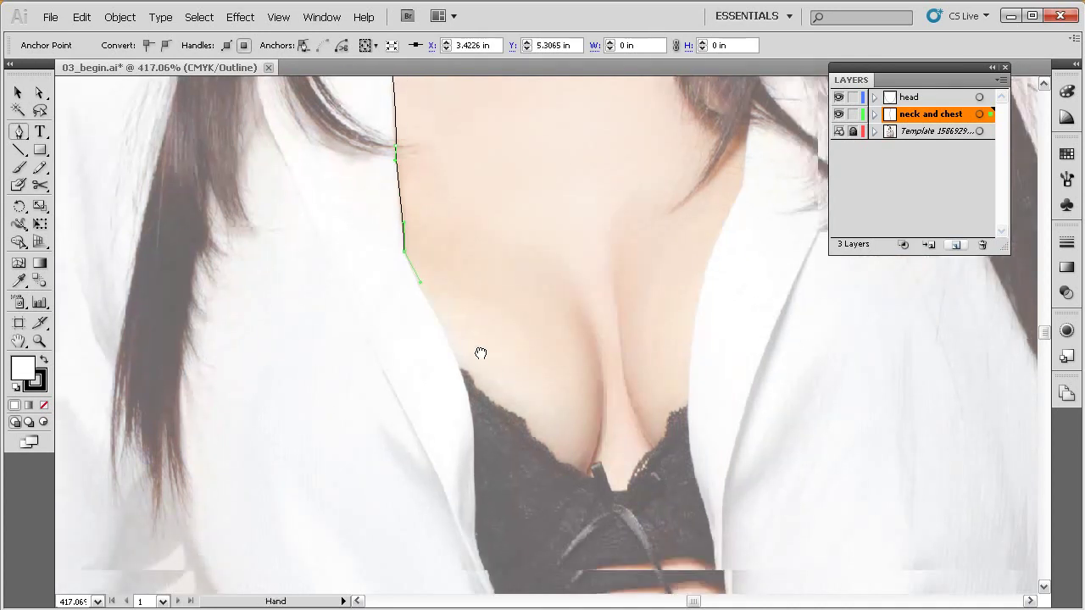
Step: Curve the path along the left shirt edge to the side of the bra and adjust its last direction handle
left_click(454, 356)
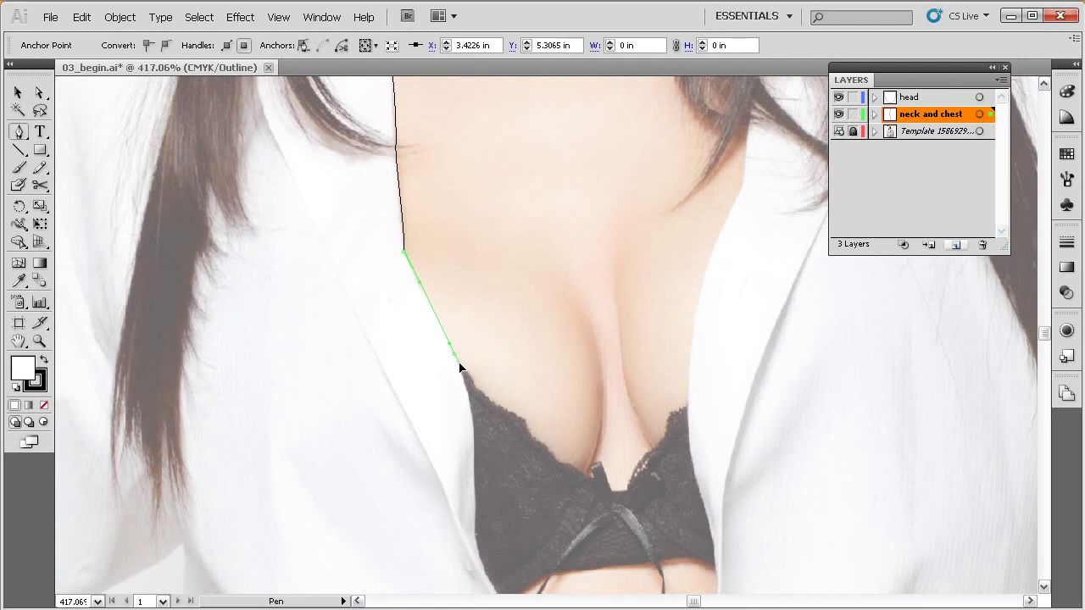
left_click_drag(462, 376, 467, 382)
left_click_drag(465, 384, 459, 285)
left_click_drag(441, 369, 437, 399)
left_click(441, 400)
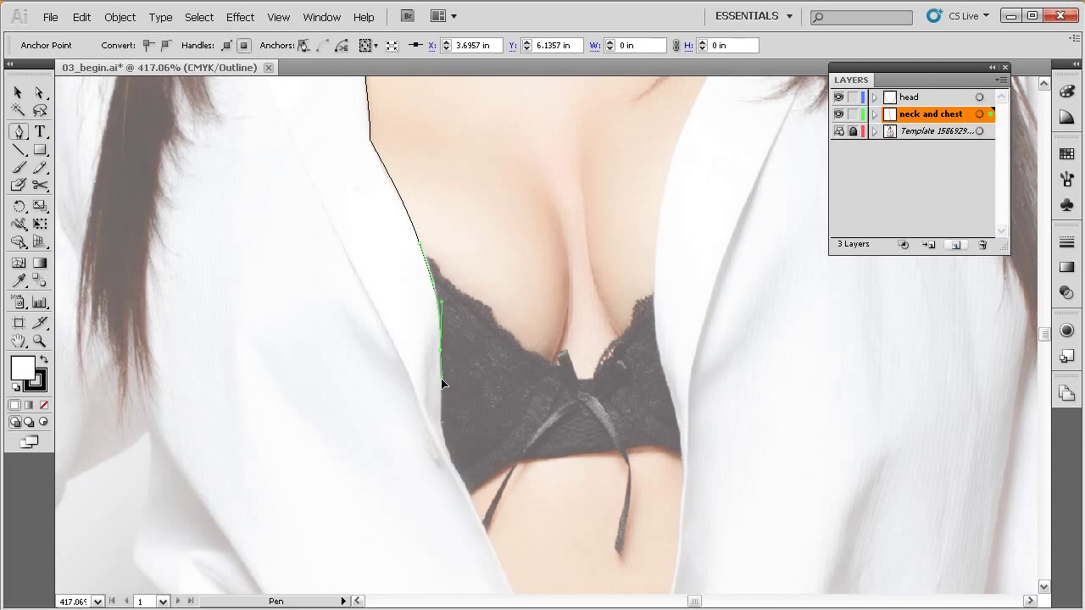
left_click(442, 398, "ctrl")
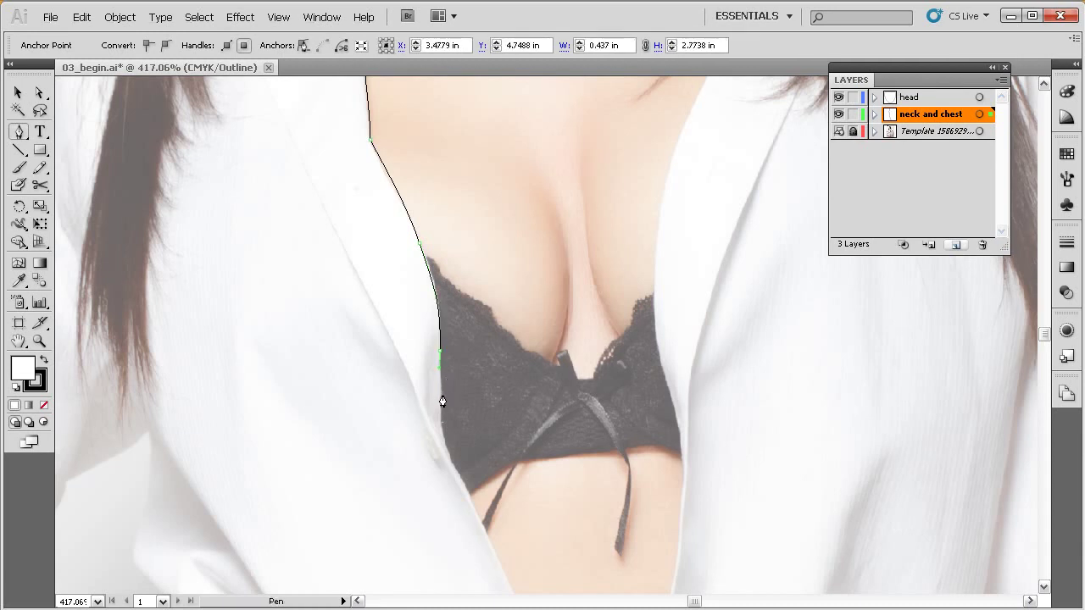
Step: Extend the path down the left side of the bra toward its lower corner
left_click_drag(440, 418, 441, 418)
key("space")
left_click_drag(468, 439, 440, 334)
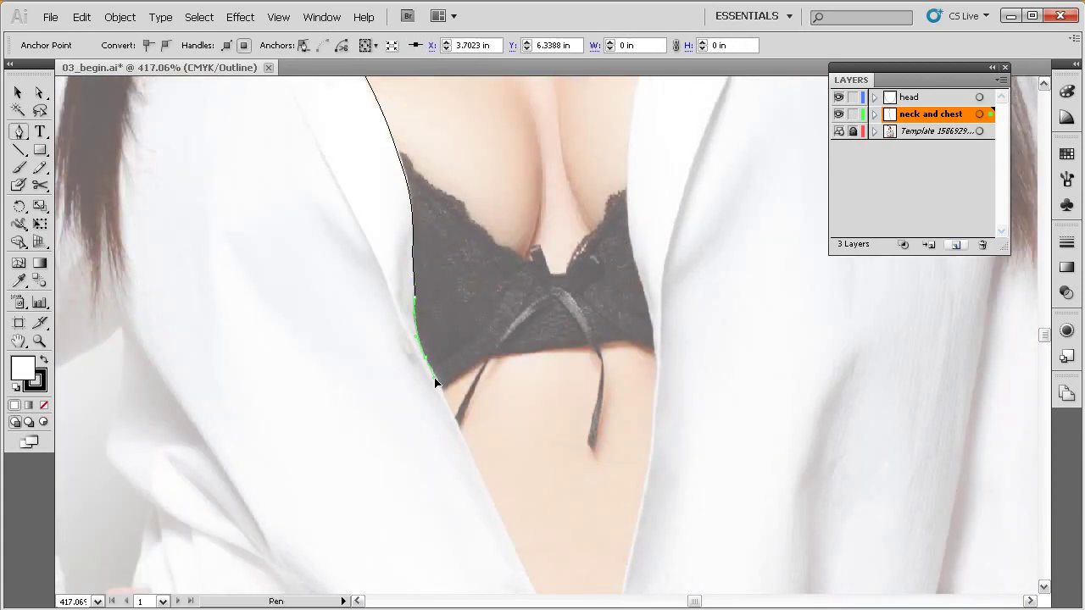
key("space")
left_click_drag(449, 387, 385, 297)
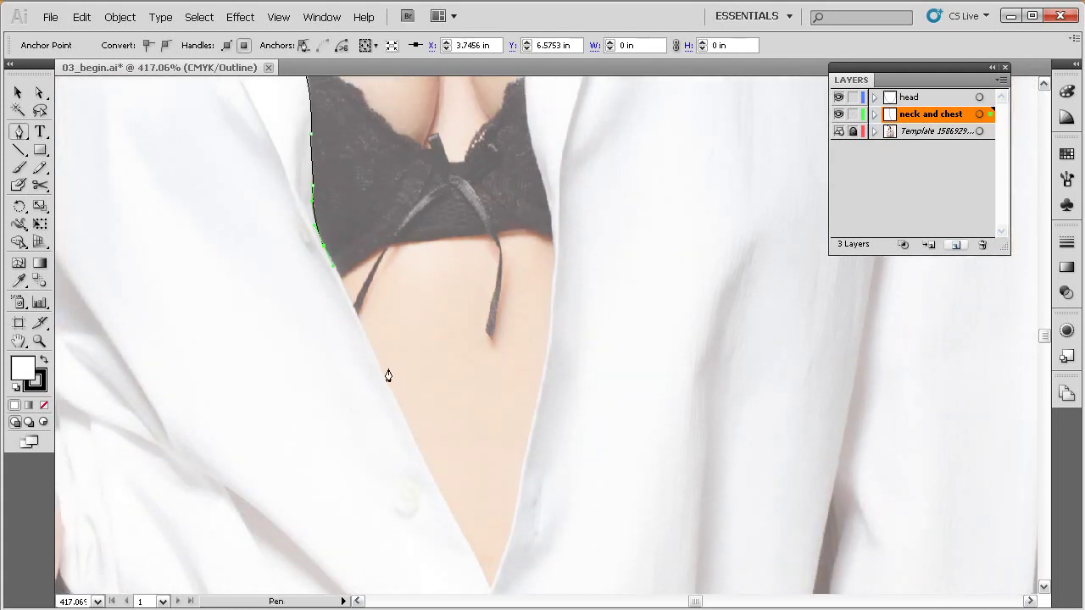
Step: Trace the left edge of the stomach to the point of the shirt opening and form a corner angled upward
left_click_drag(401, 415, 411, 350)
key("space")
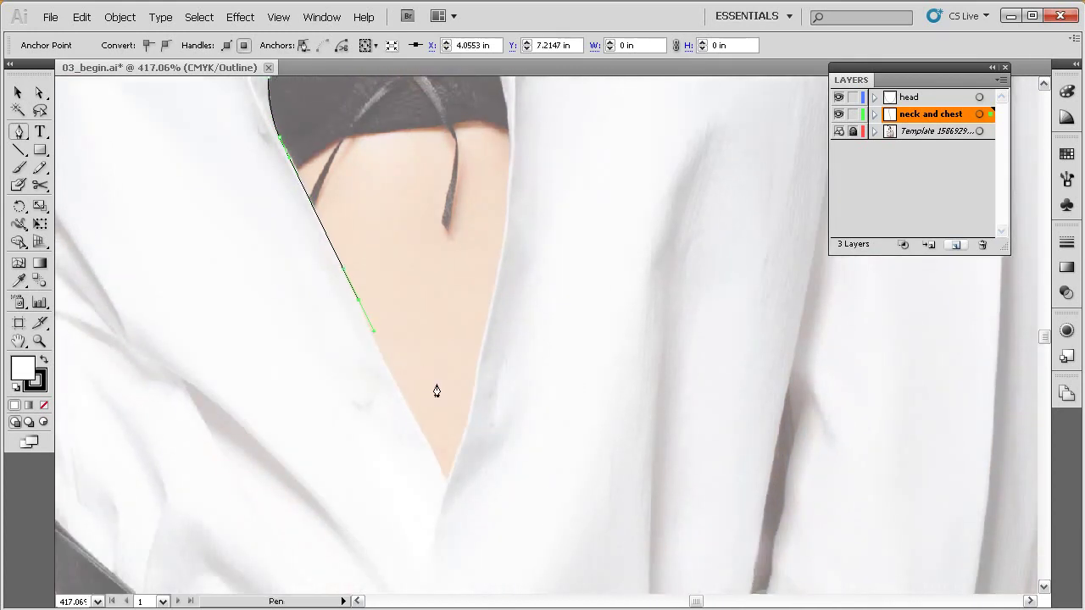
left_click(447, 480)
left_click_drag(451, 502, 463, 436)
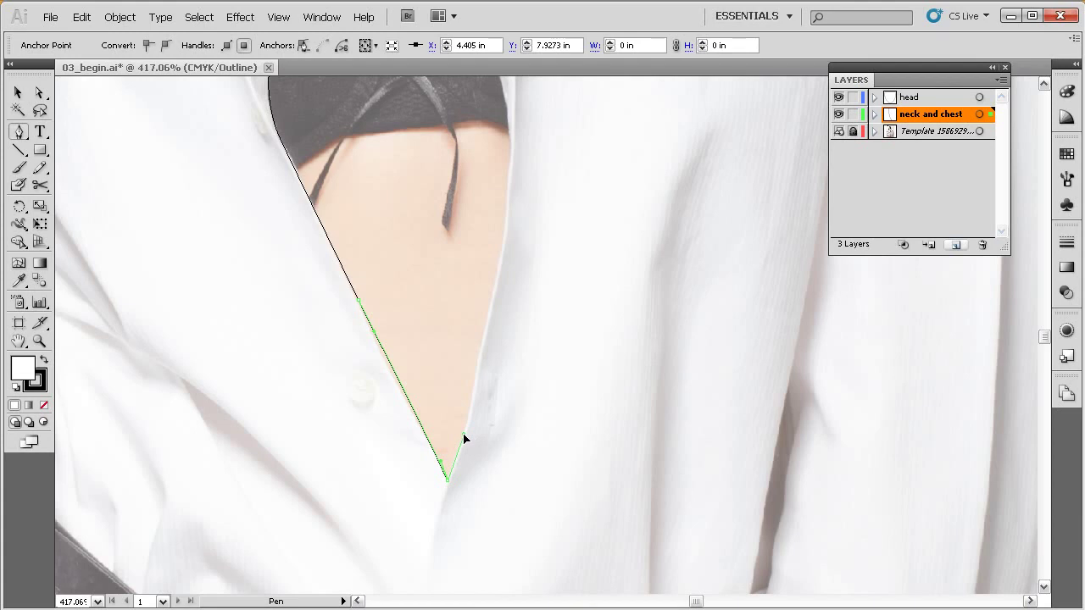
Step: Refine the direction handle of the middle anchor on the left stomach edge to follow the shirt
left_click(361, 307, "ctrl")
left_click_drag(576, 160, 305, 439)
left_click_drag(443, 386, 448, 398)
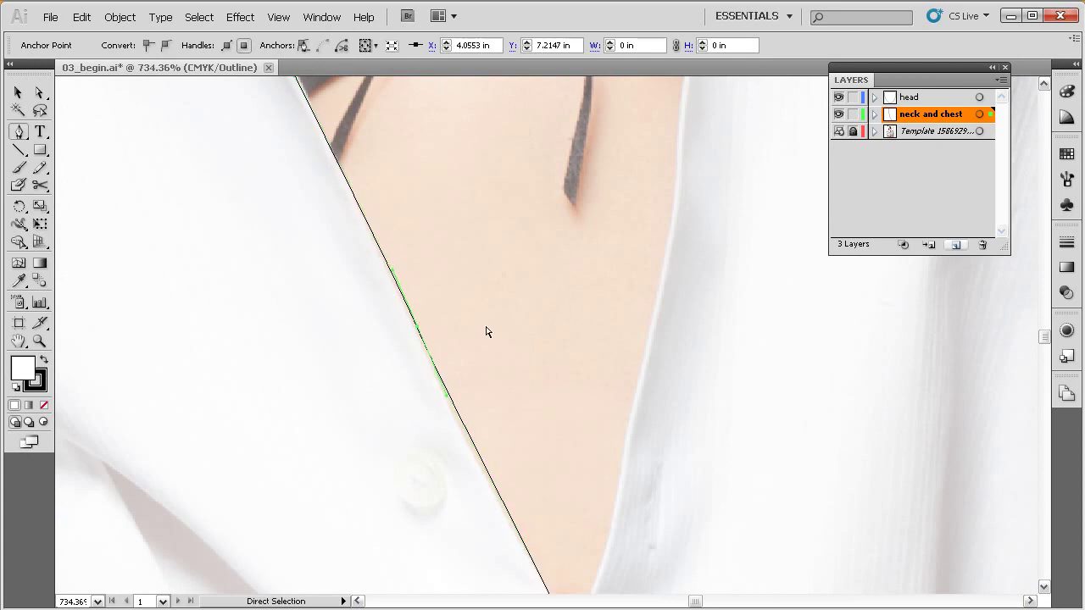
left_click(419, 333)
Step: Trace the right shirt edge upward from the point of the opening with curved anchors to just below the bra
left_click(556, 383, "ctrl+alt")
left_click(556, 383, "ctrl+alt")
left_click(556, 383, "ctrl+alt")
left_click_drag(593, 368, 494, 382)
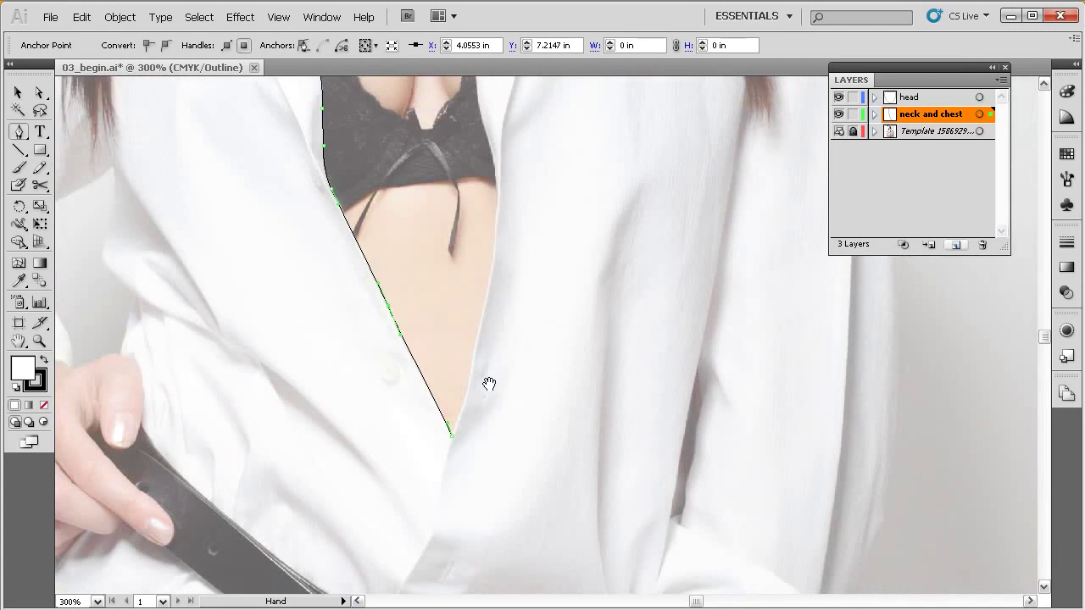
left_click_drag(602, 226, 488, 328)
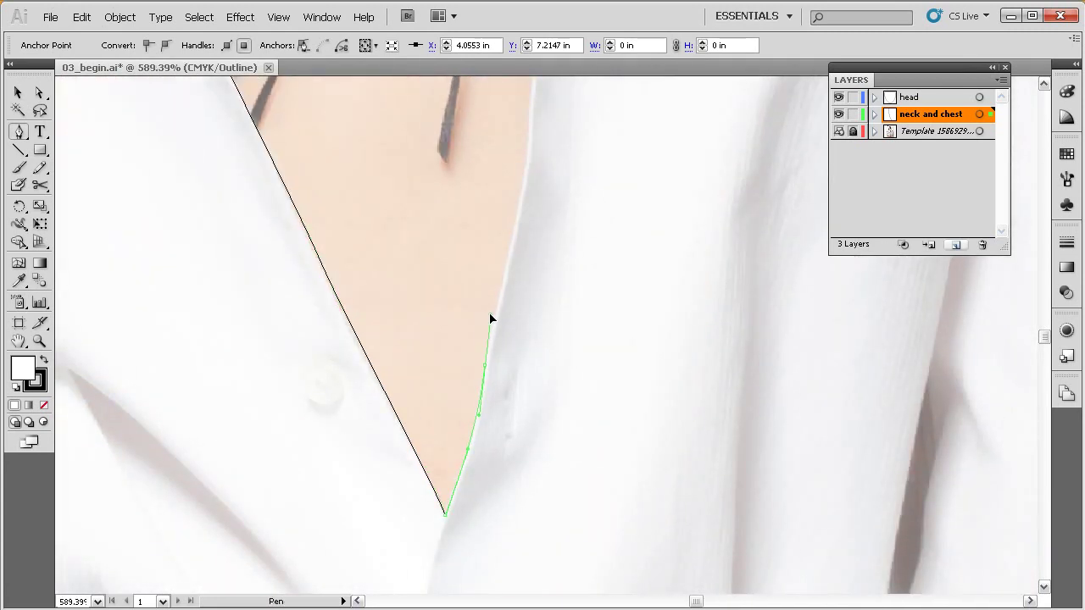
left_click_drag(524, 270, 495, 434)
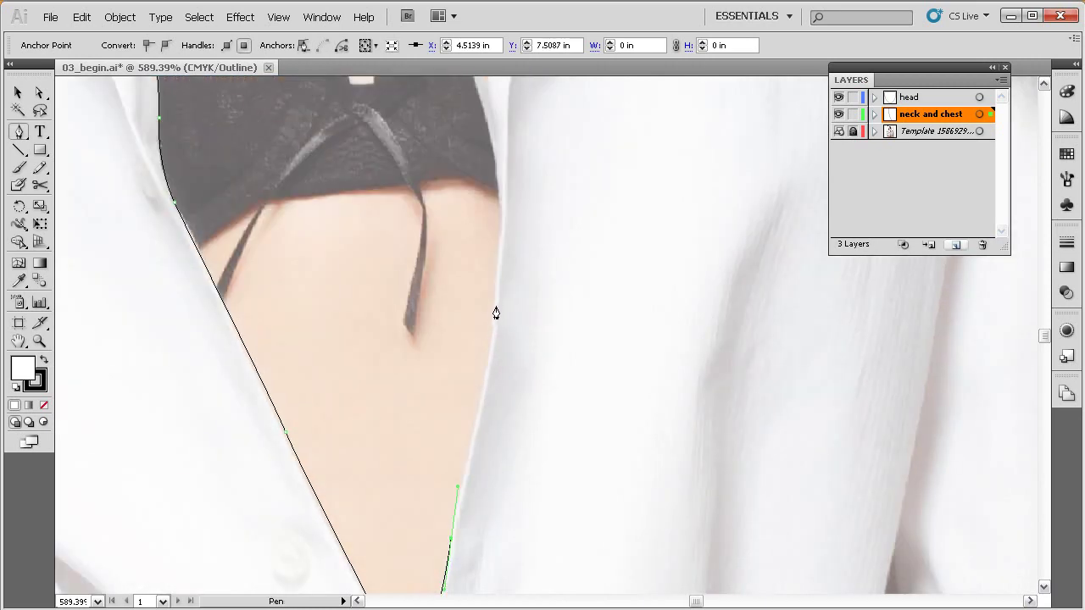
left_click_drag(492, 322, 497, 400)
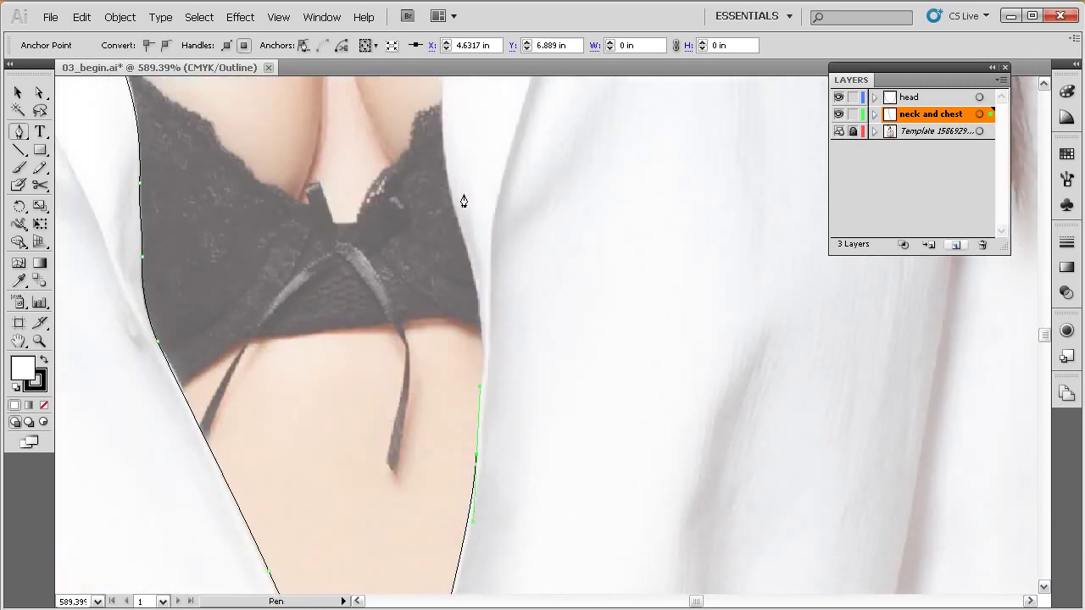
Step: Add a curved anchor at the right side of the bra and reshape the segment below it to fit the edge
left_click_drag(449, 195, 427, 115)
scroll(465, 249, "down", 1)
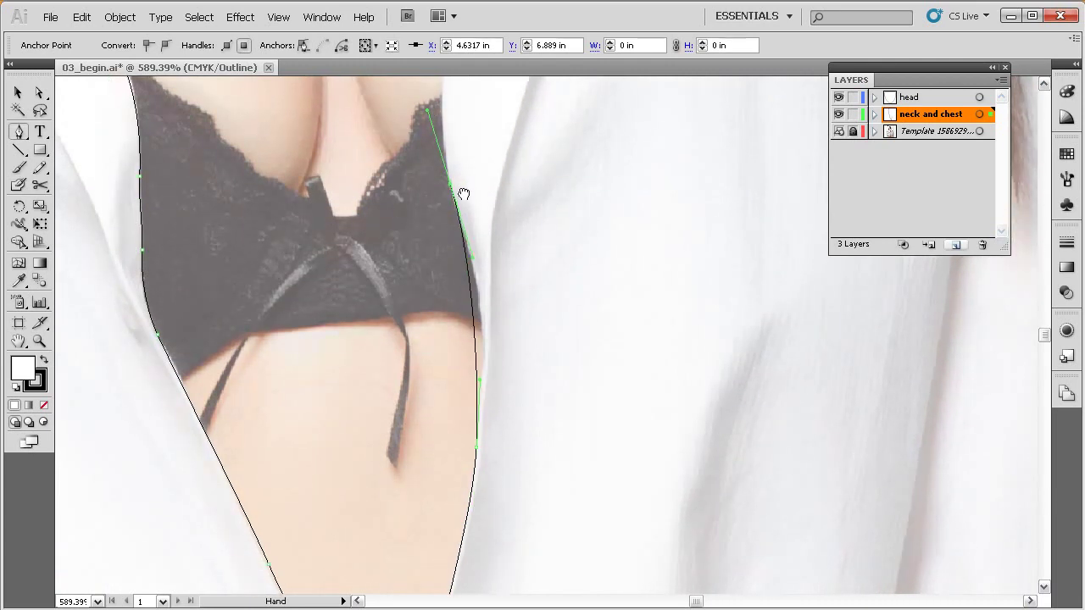
key("ctrl")
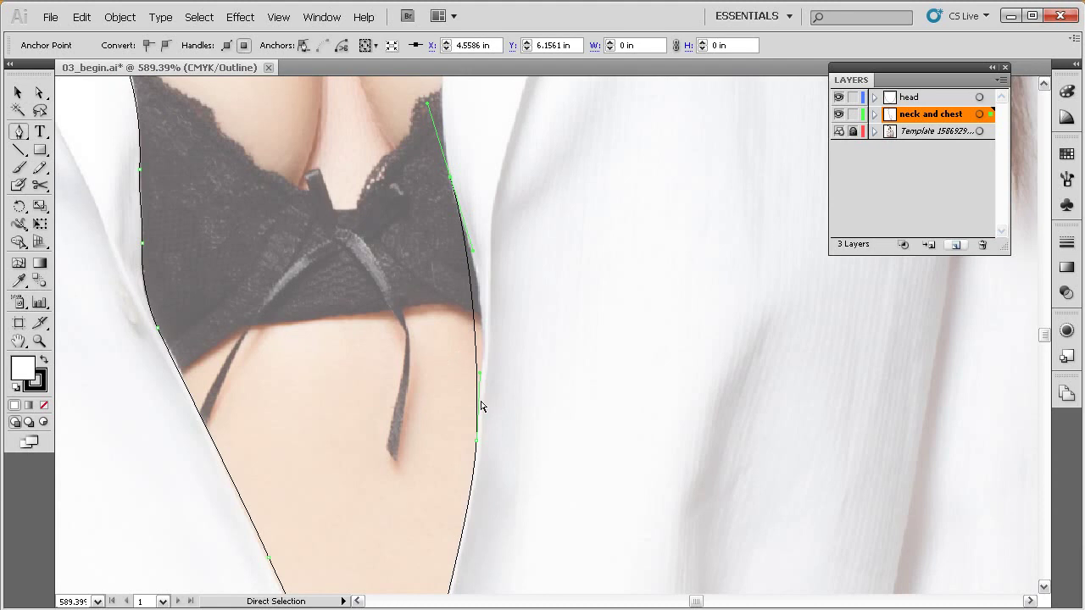
left_click_drag(480, 371, 490, 331)
Step: Continue the path up the right shirt edge to a corner below the hair, undoing and redoing the last placement
left_click_drag(476, 254, 472, 317)
left_click_drag(469, 118, 499, 419)
left_click(504, 349)
key("ctrl+z")
left_click(502, 321)
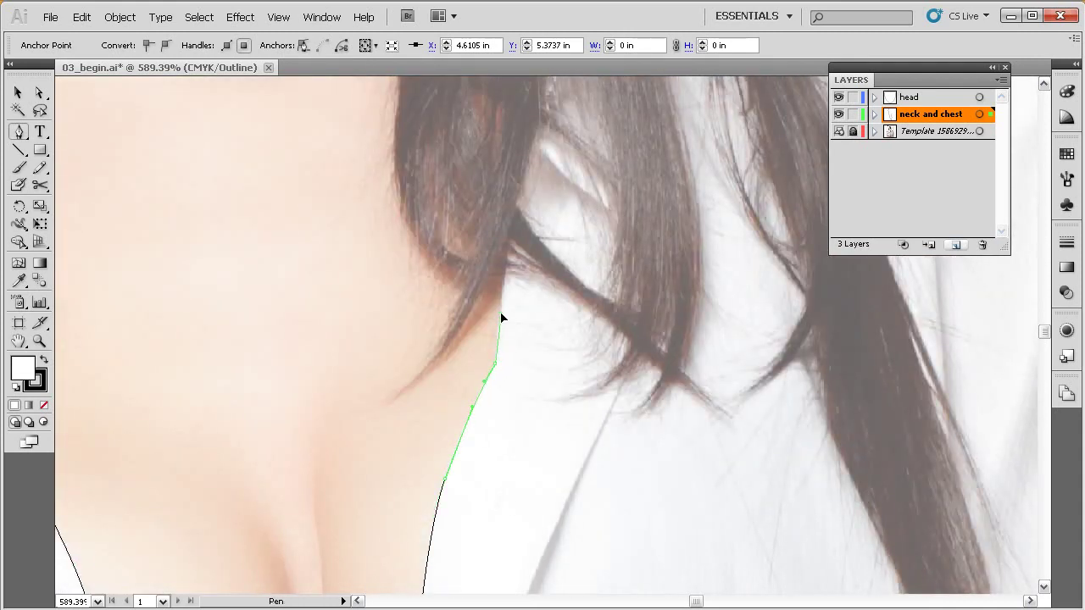
Step: Extend the path upward beneath the right-hand hair with curved anchors and turn it toward the jaw
left_click(543, 310, "ctrl+alt")
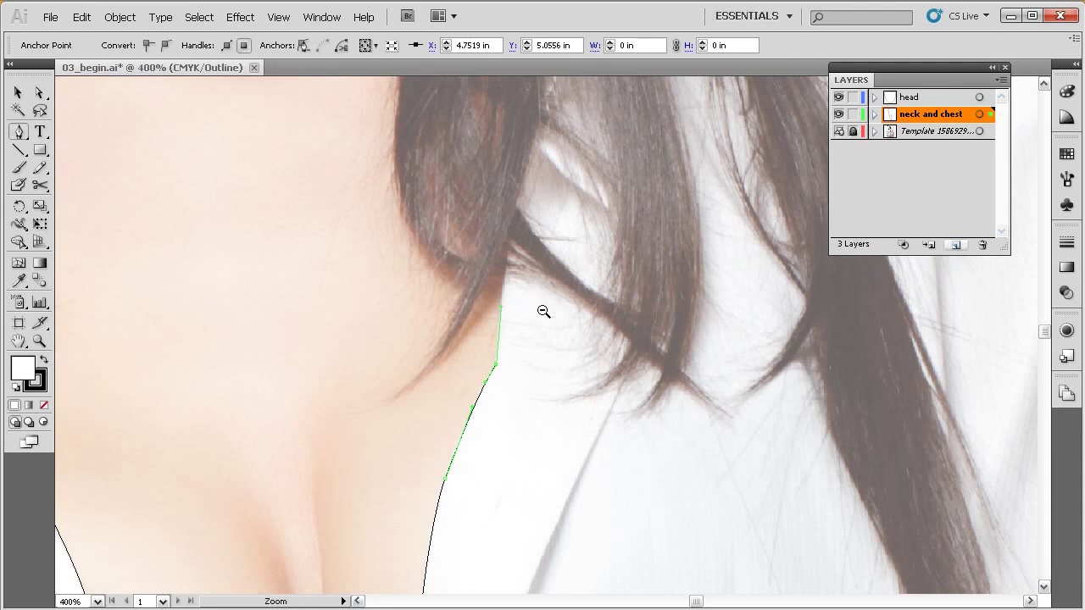
left_click(557, 305, "ctrl+alt")
left_click_drag(557, 305, 502, 379)
left_click_drag(635, 144, 383, 508)
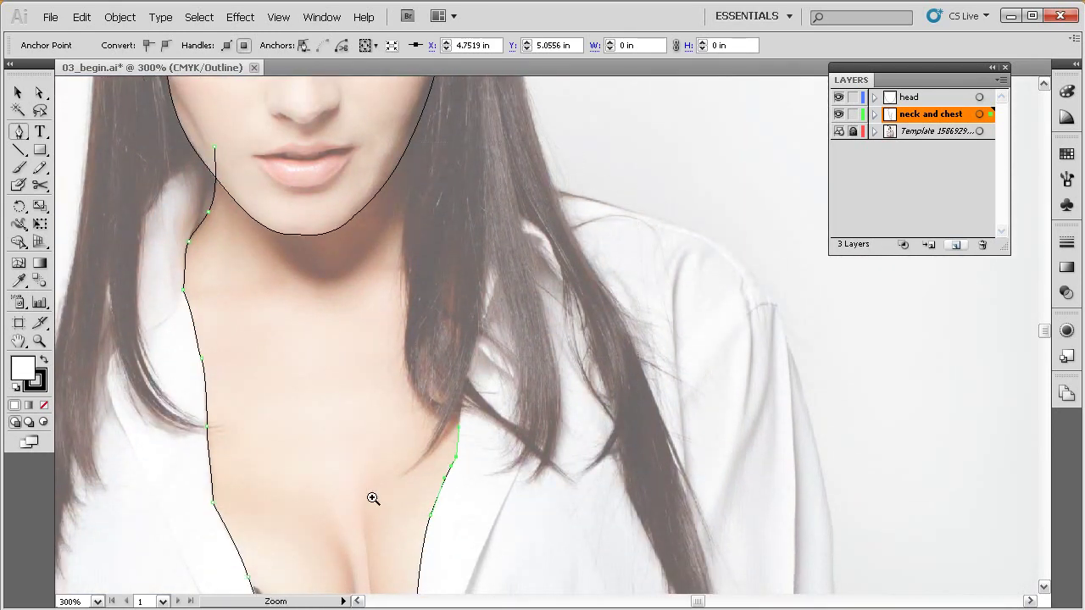
left_click_drag(552, 404, 489, 402)
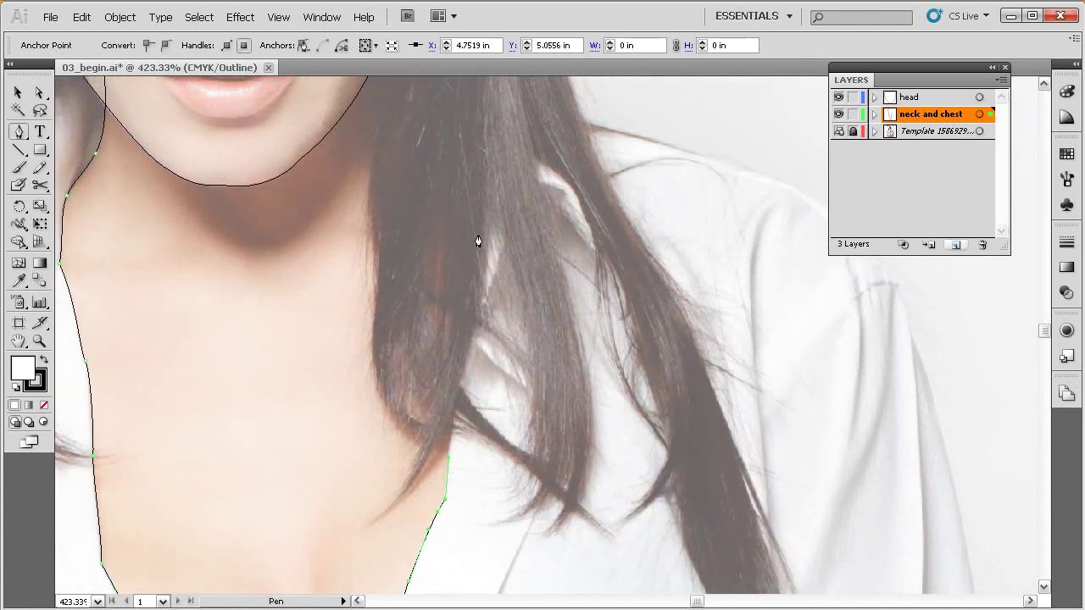
left_click_drag(472, 242, 499, 256)
key("space")
left_click_drag(435, 308, 544, 214)
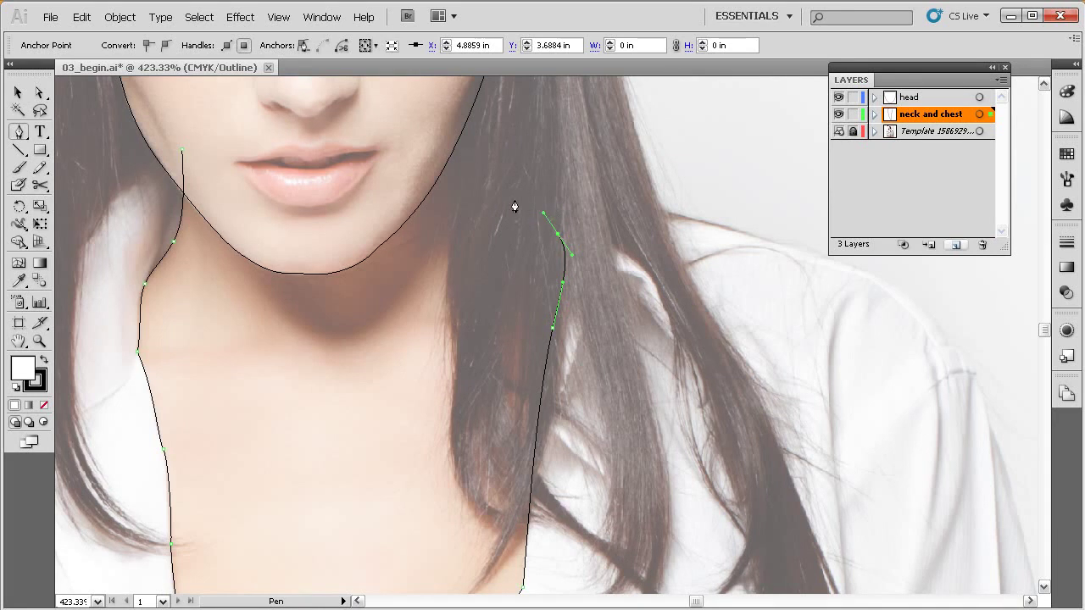
Step: Curve the path in behind the right jaw, carry it across the face above the mouth and close it at its starting anchor
scroll(524, 191, "up", 2)
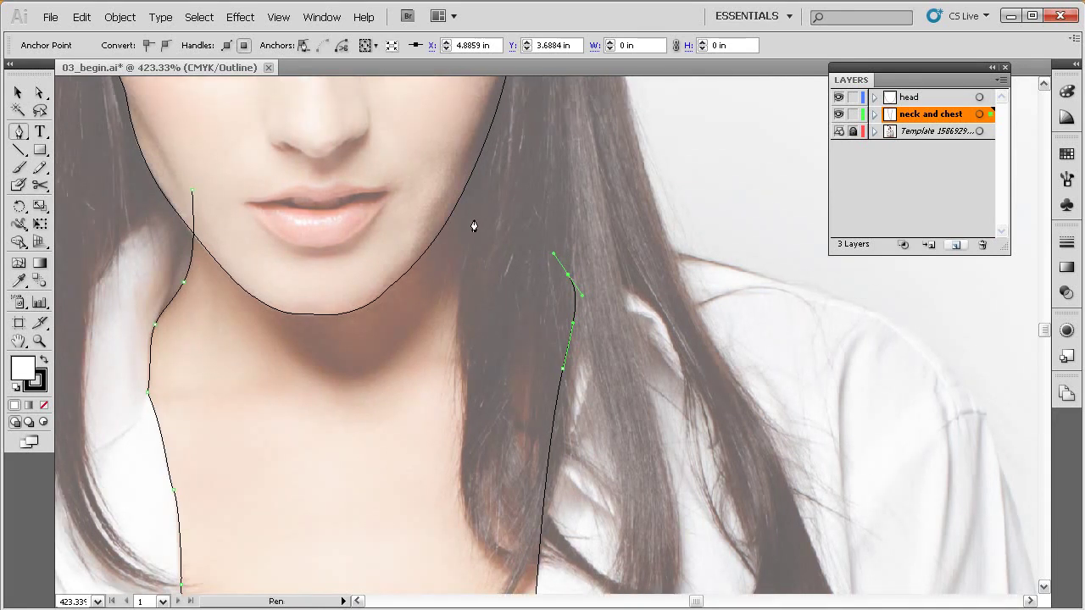
left_click_drag(476, 217, 435, 128)
left_click_drag(192, 154, 191, 172)
left_click(193, 199)
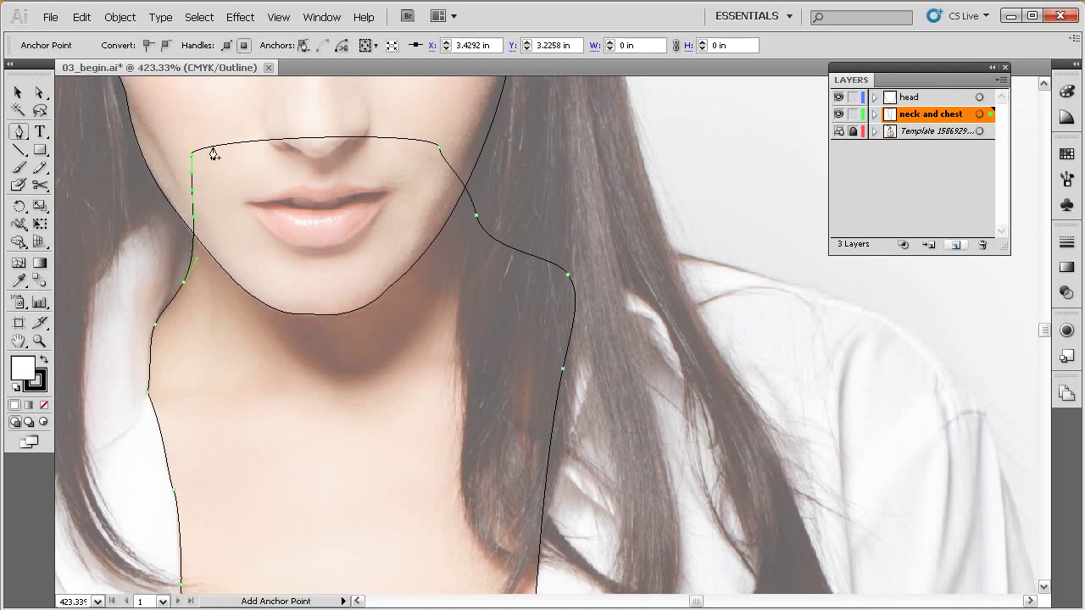
Step: Move the neck path's anchor beside the right jaw down to where the jaw meets the hair and shift the path's upper-right anchor slightly outward
left_click(542, 324, "ctrl+alt")
left_click(524, 321, "ctrl+alt")
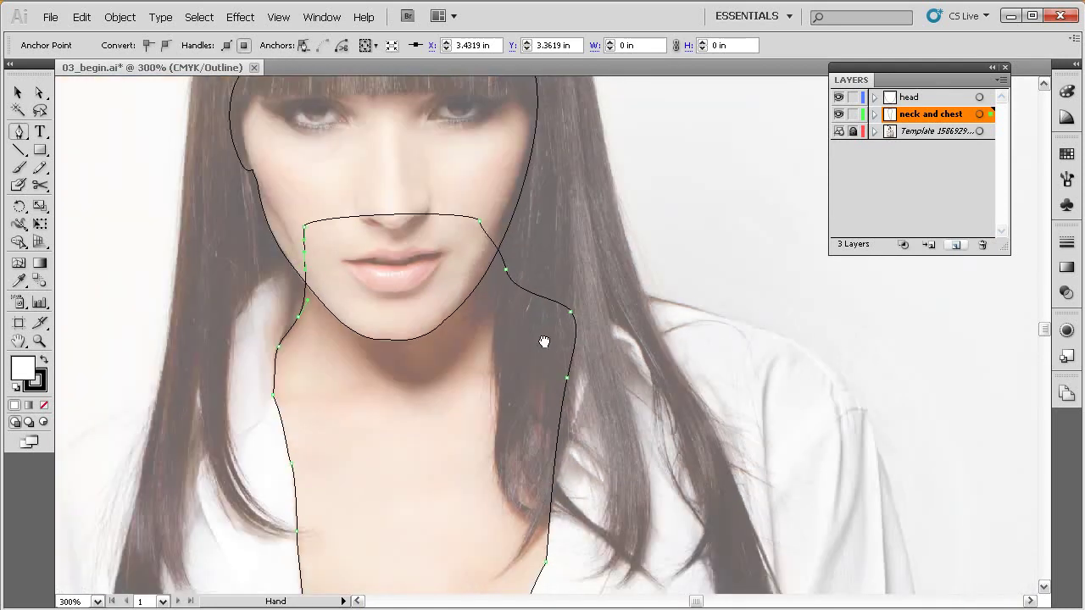
left_click_drag(514, 315, 511, 272)
left_click_drag(666, 133, 342, 415)
left_click(527, 249, "ctrl")
left_click_drag(529, 255, 532, 246)
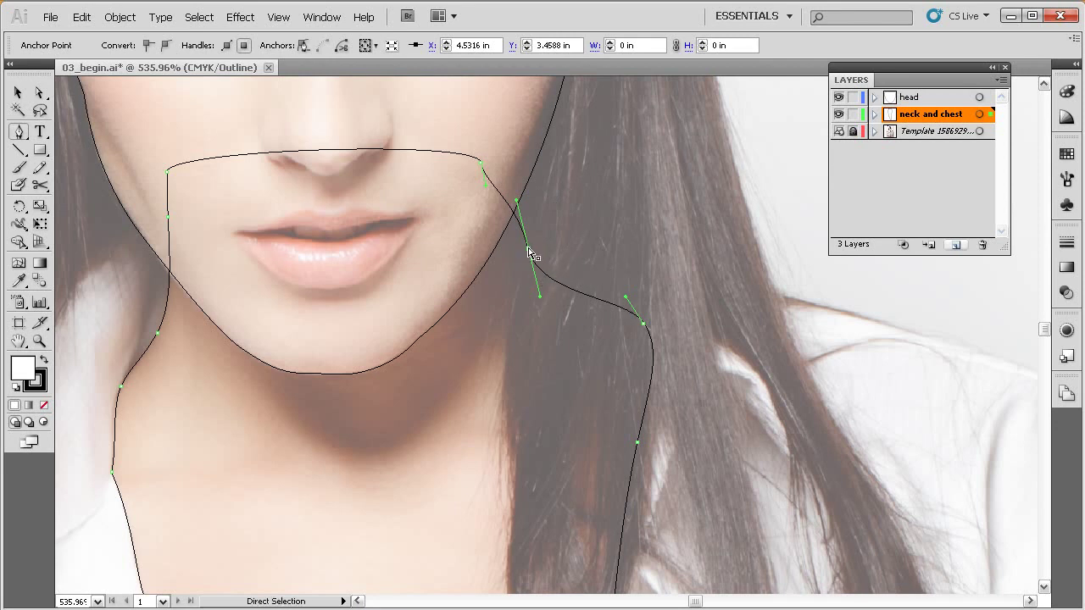
left_click_drag(528, 250, 506, 285)
left_click_drag(481, 165, 490, 165)
left_click(507, 287)
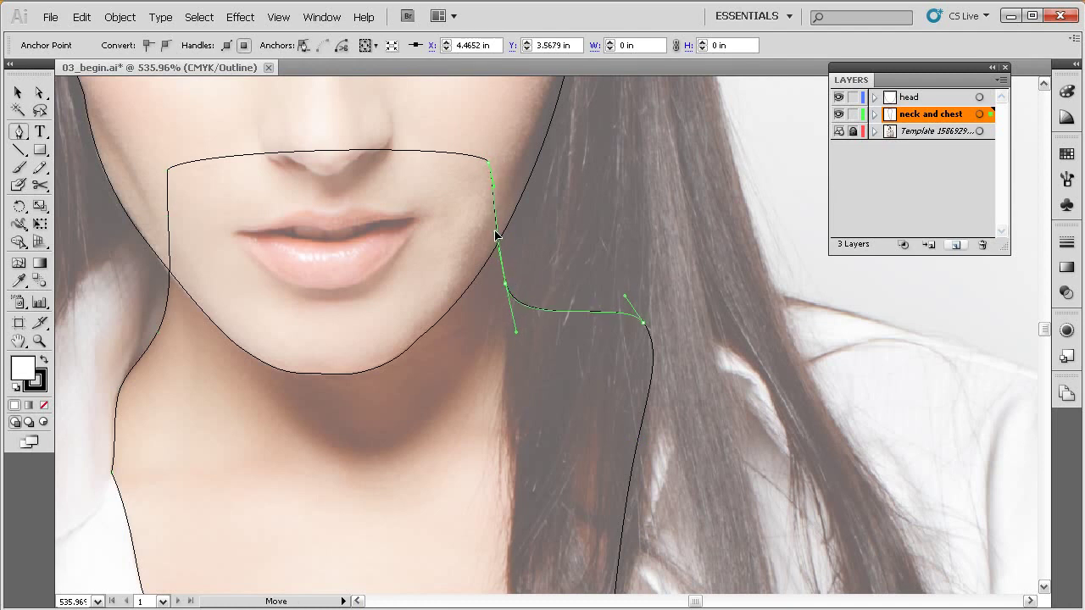
Step: Move the shoulder-side anchor beneath the right-hand hair inward and raise the anchor beside the right jaw to refine the neck curve
left_click_drag(644, 330, 621, 336)
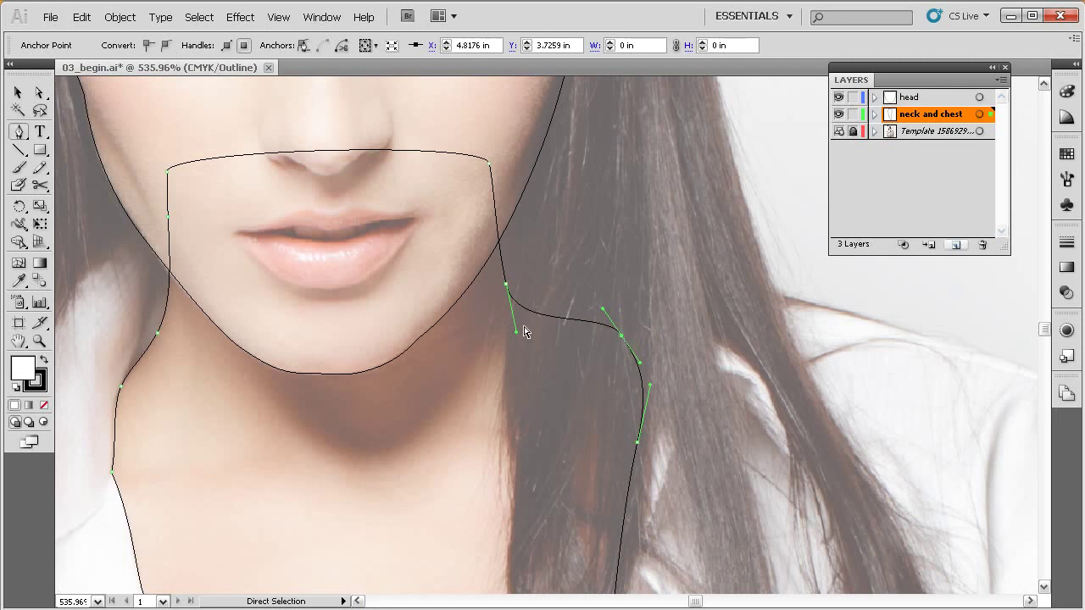
left_click_drag(516, 334, 505, 259)
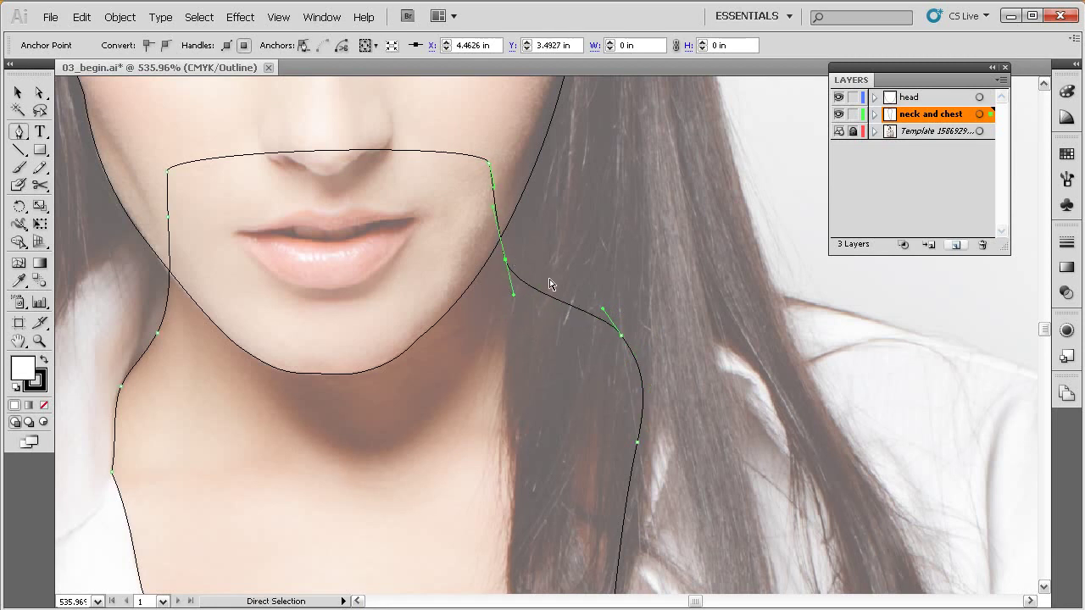
left_click(621, 339)
left_click_drag(620, 339, 616, 337)
Step: Deselect the neck and chest path, select it as a whole and examine its outline from the face down to the bra
left_click_drag(561, 405, 562, 312)
left_click(578, 367, "ctrl+alt")
left_click(578, 367, "ctrl+alt")
key("v")
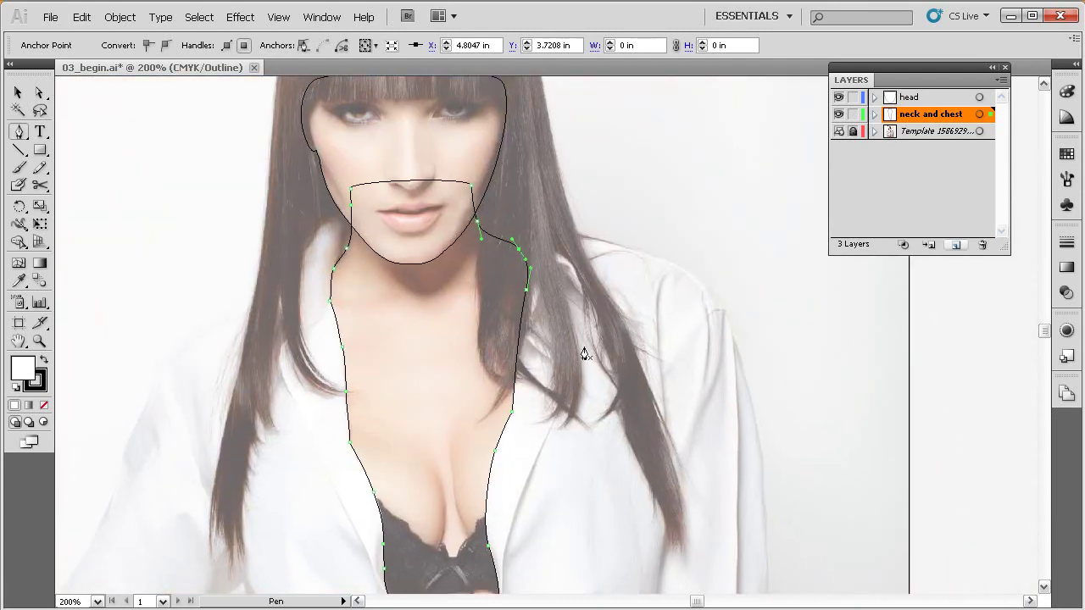
left_click(564, 181)
left_click_drag(567, 316, 598, 323)
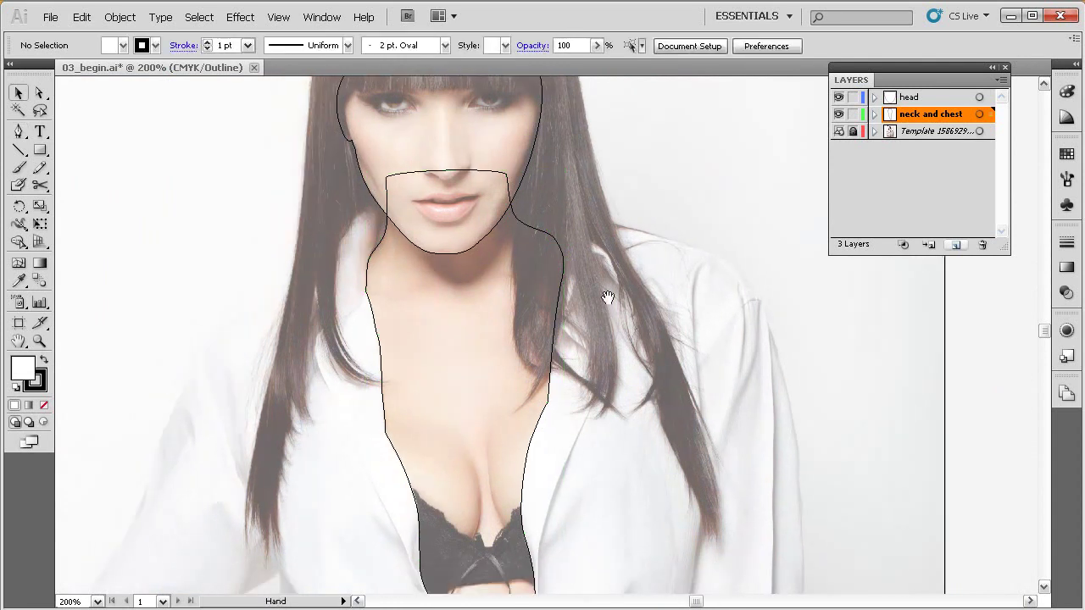
left_click(562, 263)
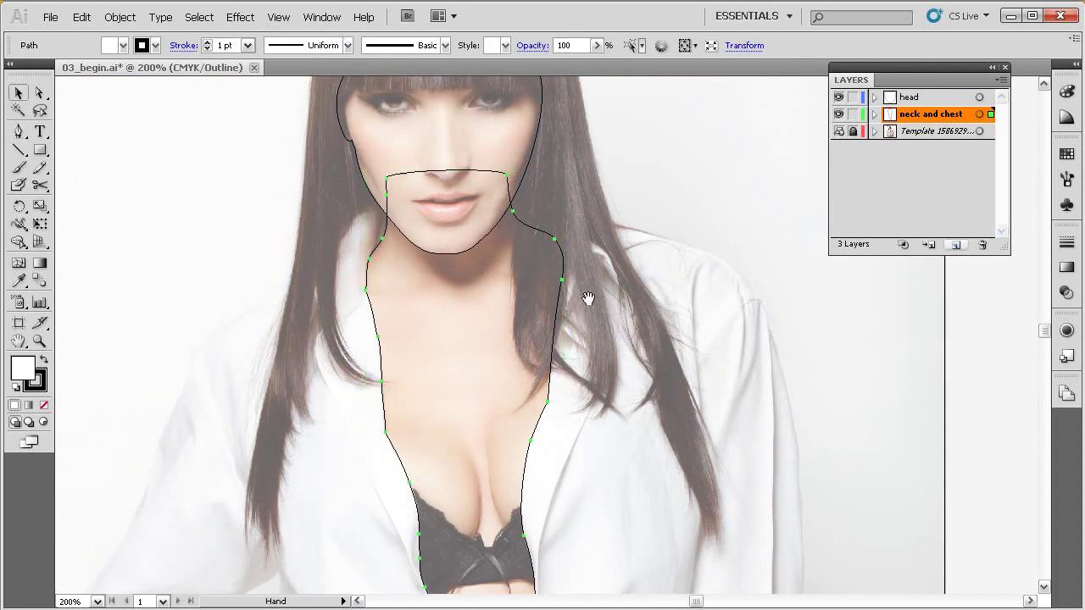
left_click_drag(591, 368, 591, 303)
left_click_drag(488, 339, 489, 257)
left_click_drag(508, 445, 512, 576)
left_click_drag(526, 144, 532, 230)
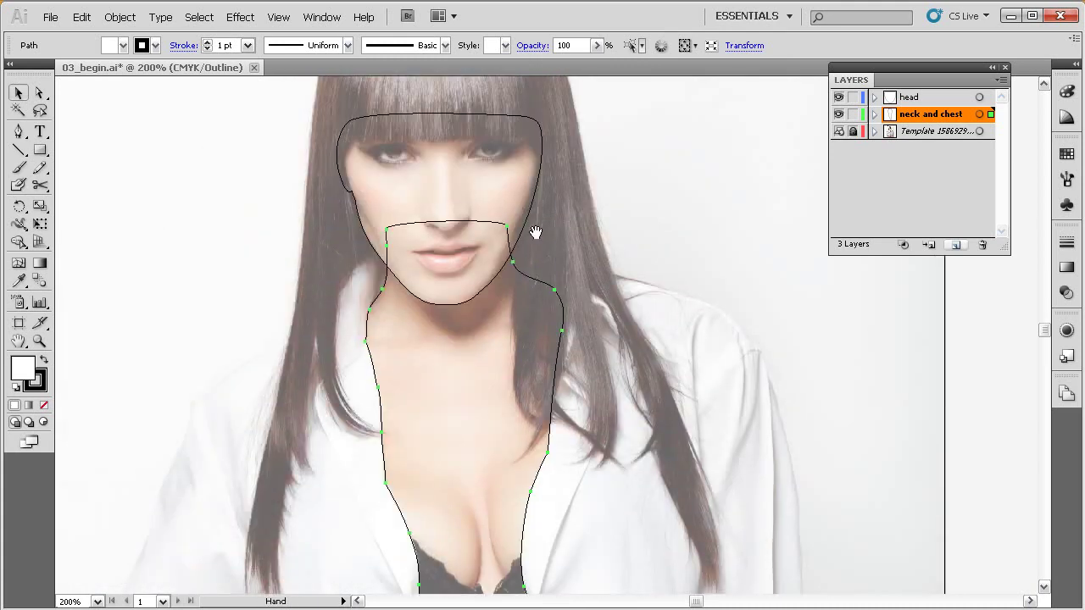
Step: Select the head and neck paths in turn to compare their layer colors, and view the head layer's options without changing them
left_click(534, 180)
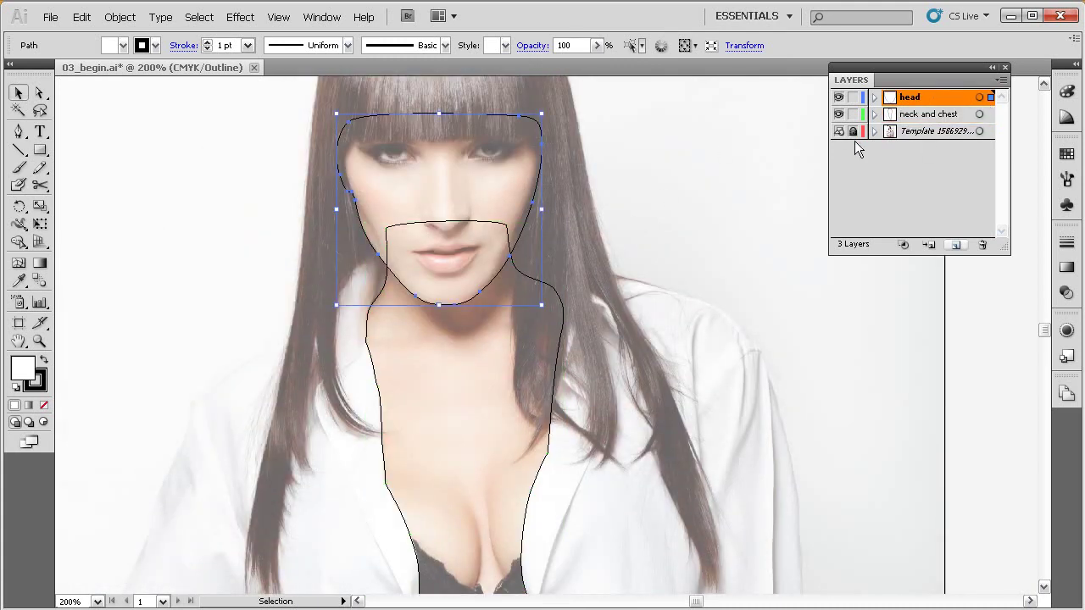
left_click(590, 330)
left_click(552, 395)
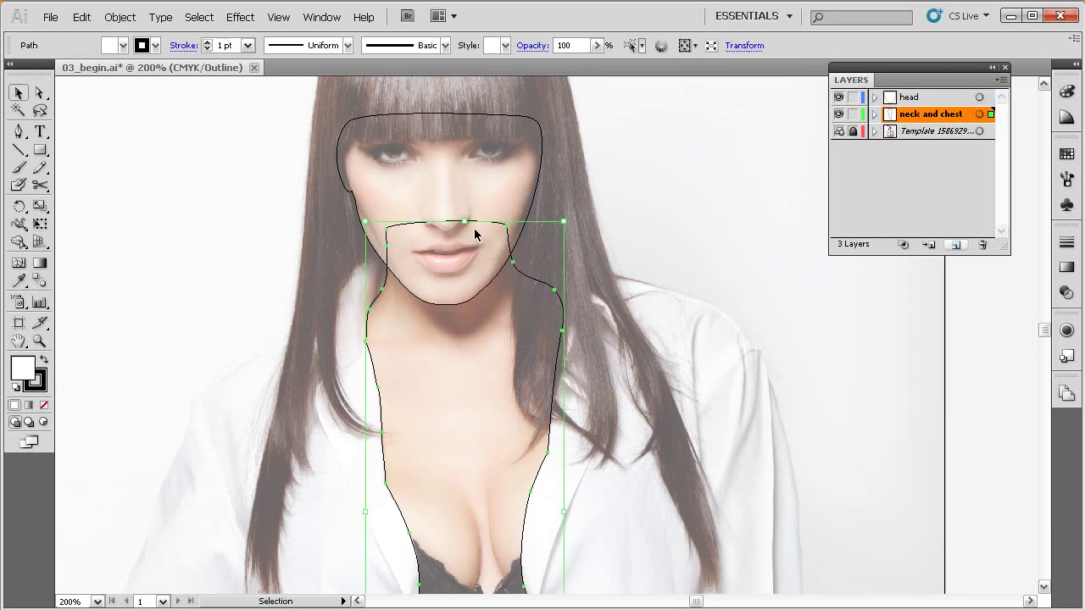
left_click(852, 129)
left_click(540, 213)
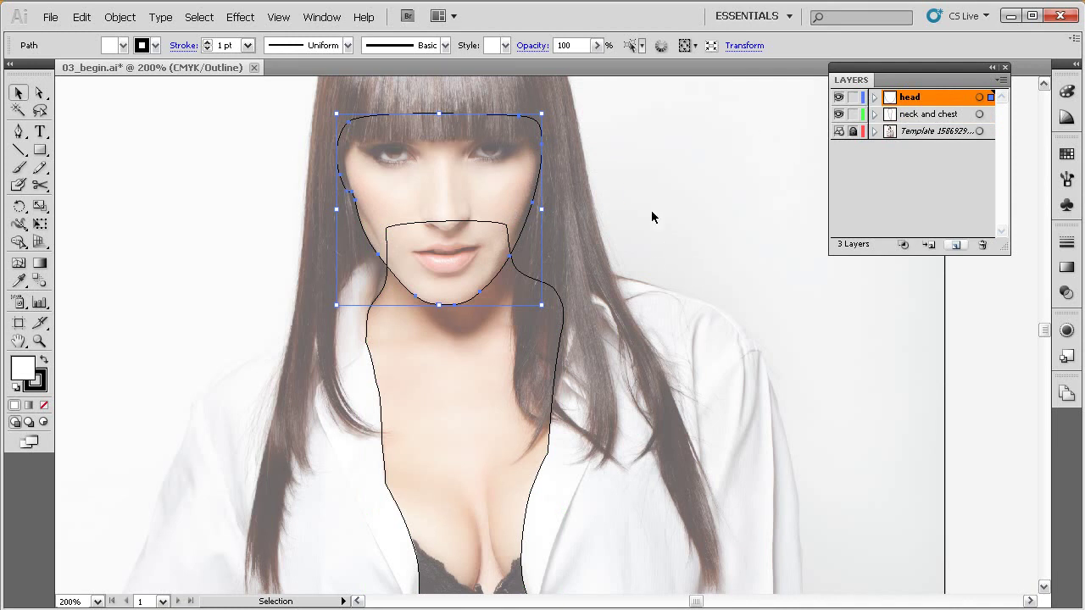
double_click(911, 102)
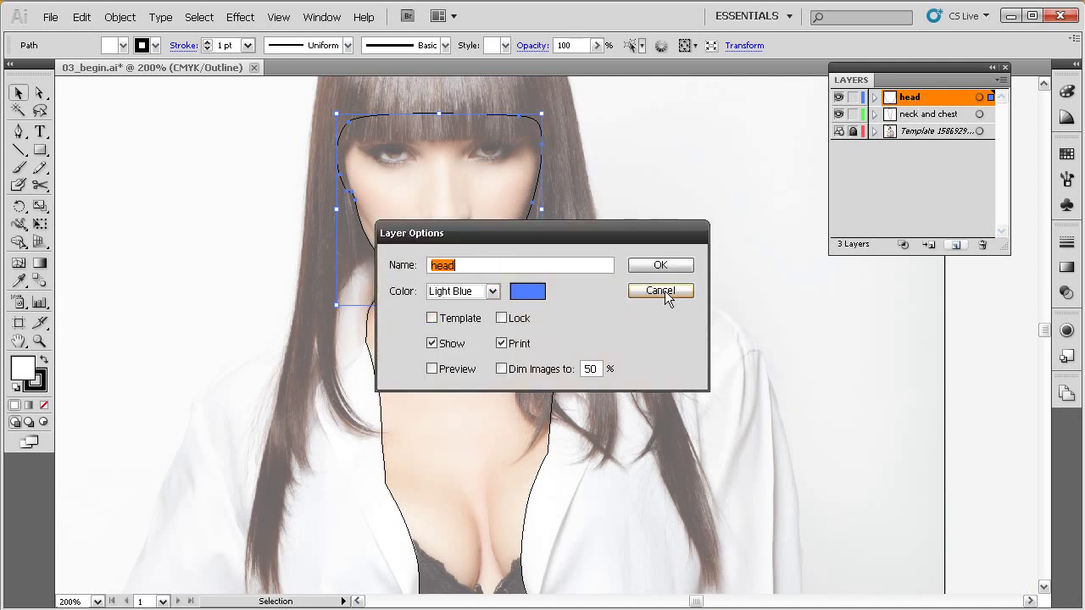
left_click_drag(623, 236, 741, 216)
left_click(767, 273)
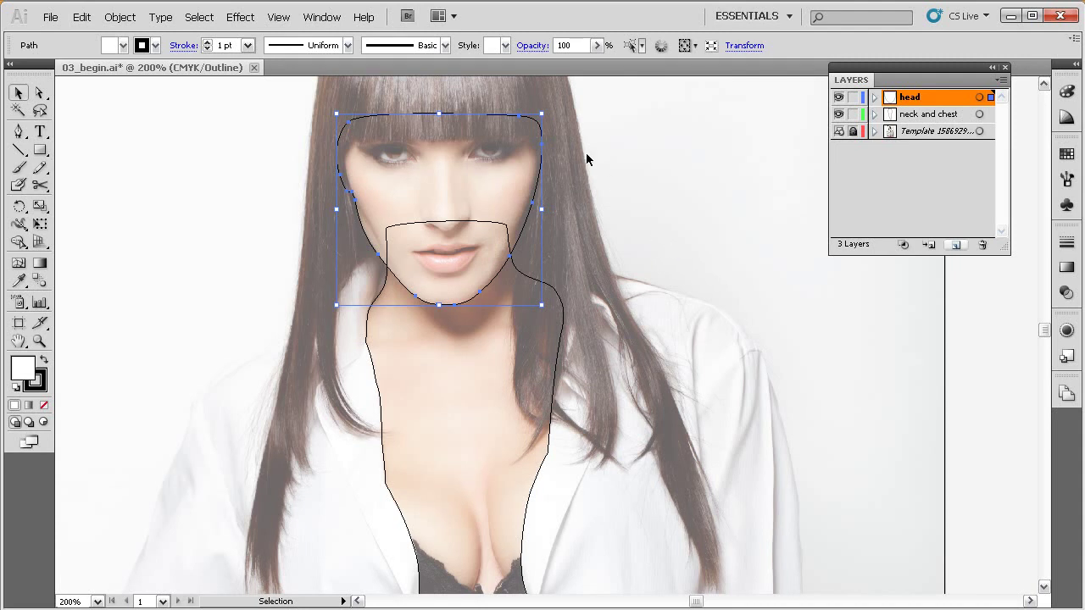
Step: Switch to Preview view and select the neck and chest shape to check how it stacks beneath the head shape
key("a")
key("ctrl+y")
key("space")
left_click_drag(597, 297, 593, 236)
left_click_drag(541, 289, 588, 350)
key("v")
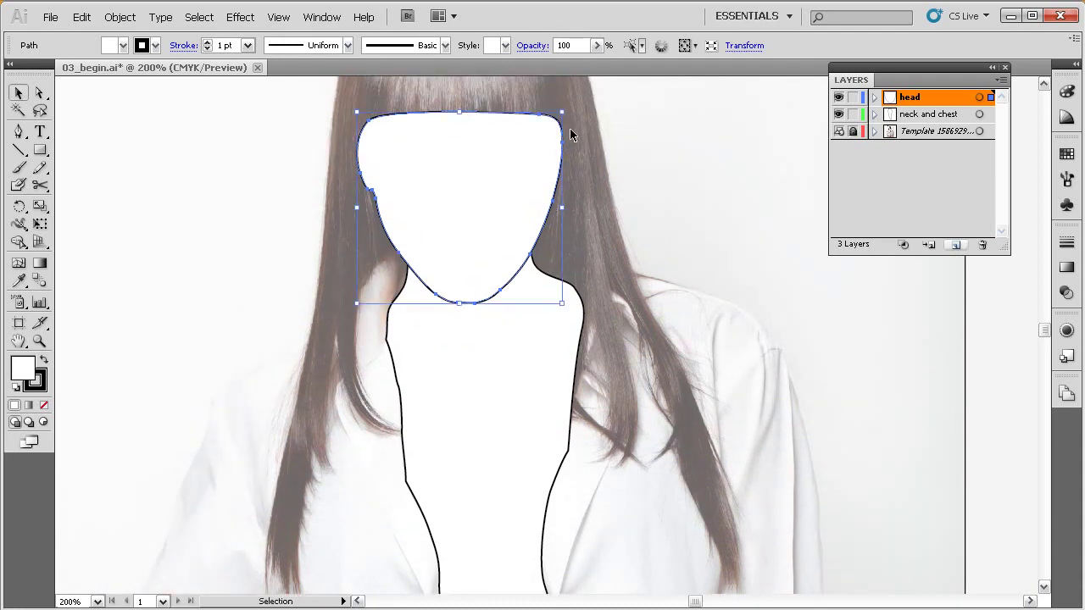
left_click(533, 472)
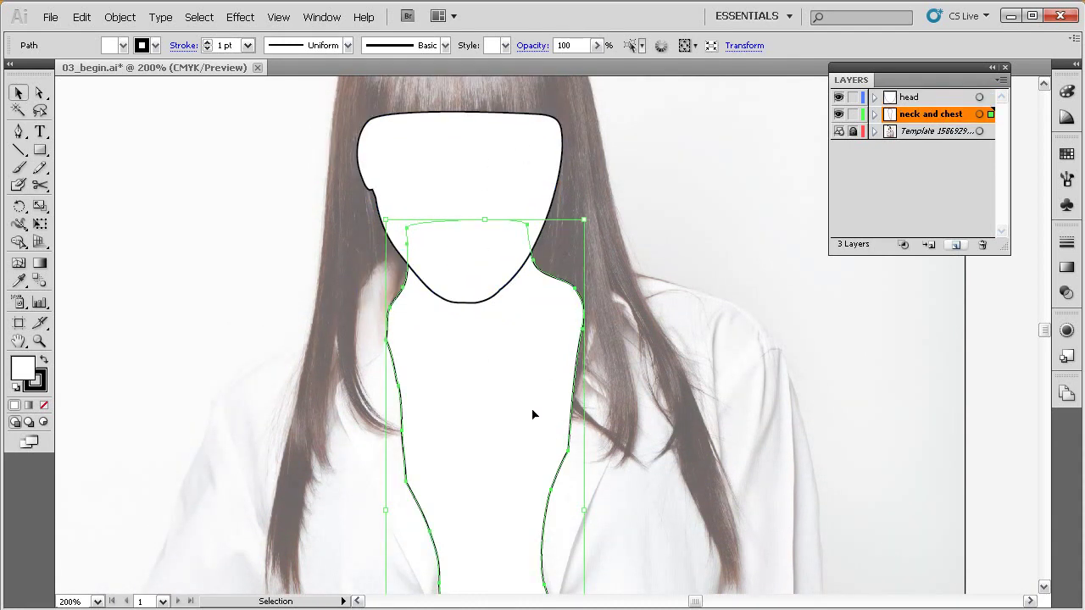
left_click(517, 395, "ctrl+alt")
left_click_drag(516, 395, 552, 399)
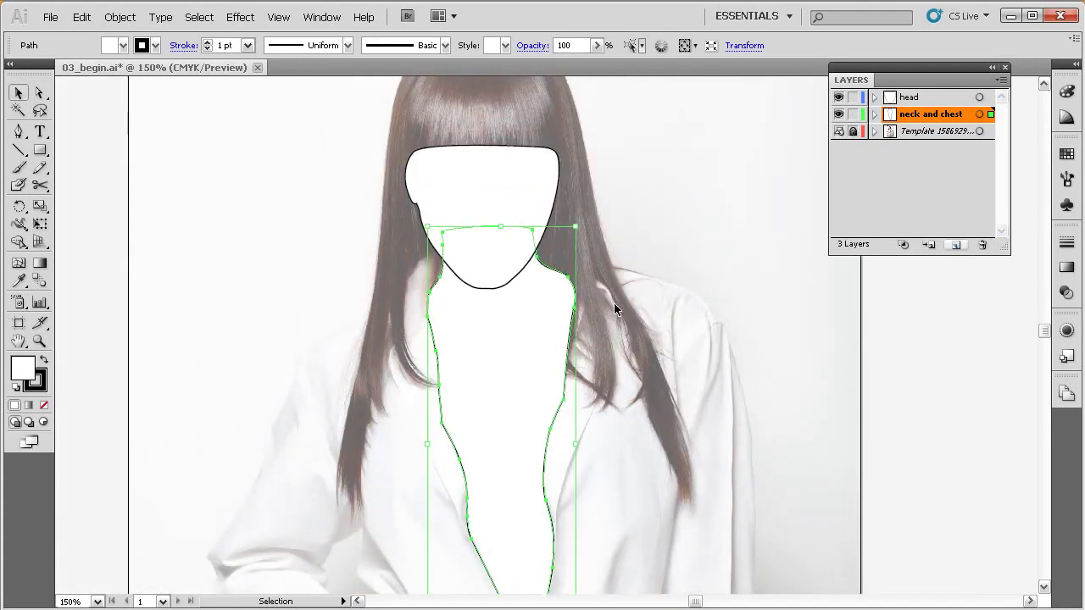
Step: Return to Outline view, deselect the neck and chest path and show the artwork at 100%
key("a")
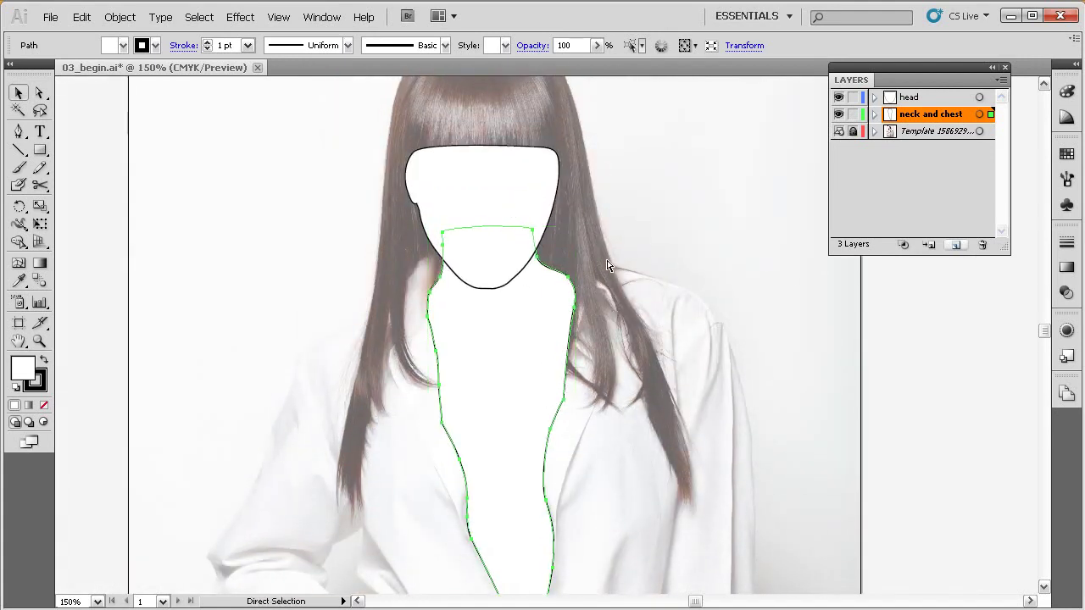
key("ctrl+y")
left_click_drag(622, 315, 647, 313)
left_click(665, 296)
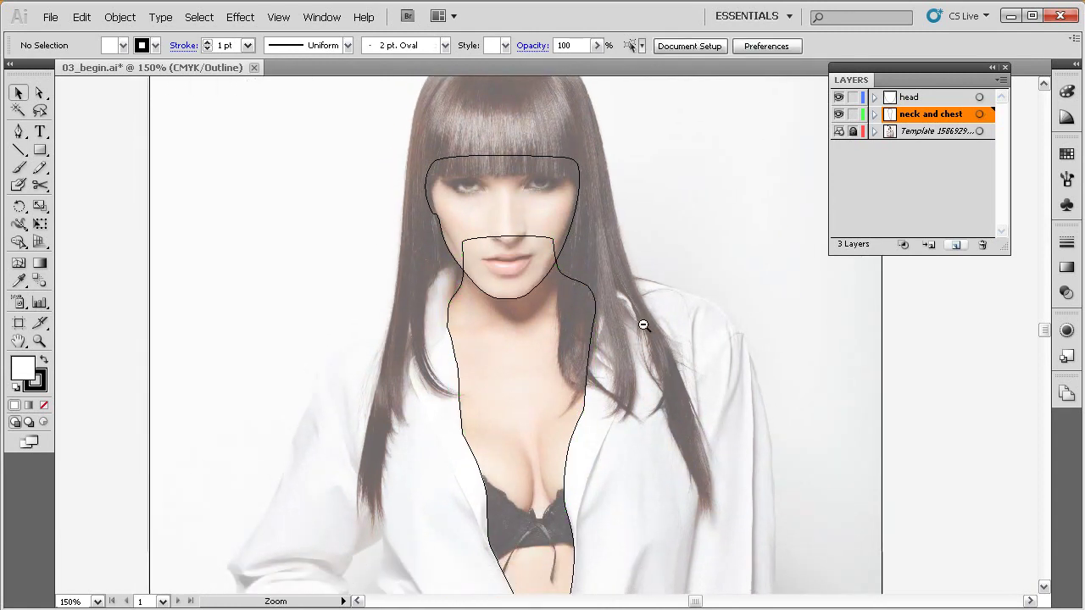
key("ctrl+1")
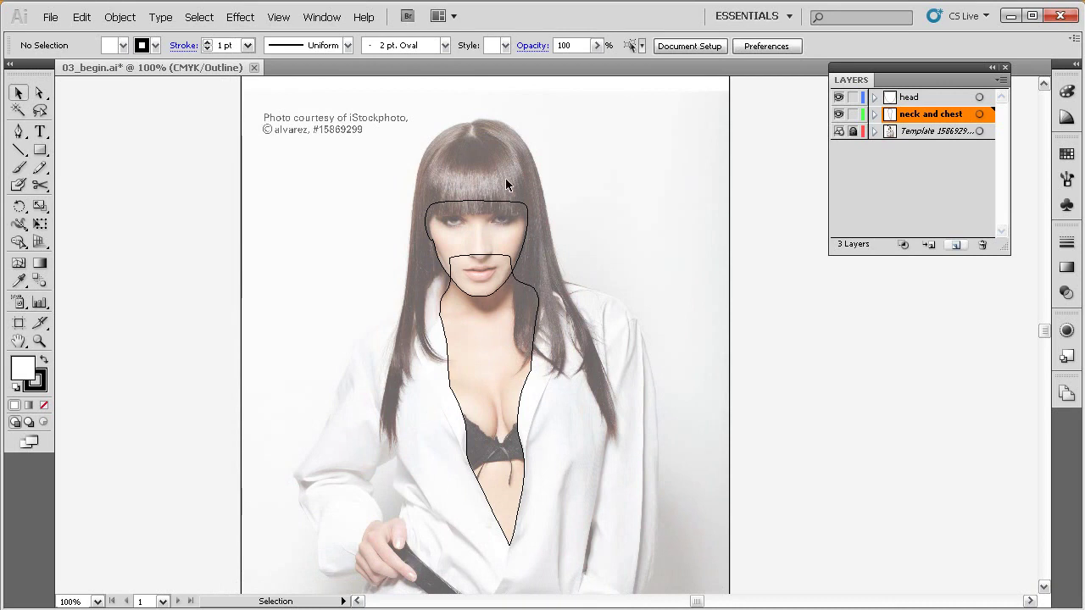
left_click_drag(410, 383, 409, 343)
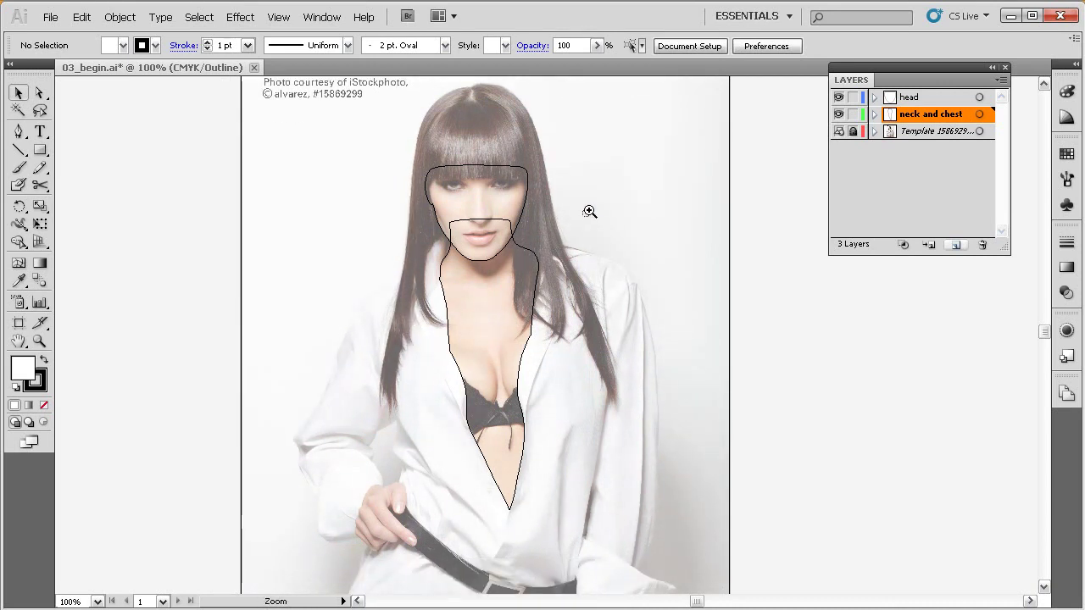
Step: Examine the finished neck and chest outline along the hair, shirt edges and bra, and its fit within the whole figure
left_click_drag(588, 211, 368, 399)
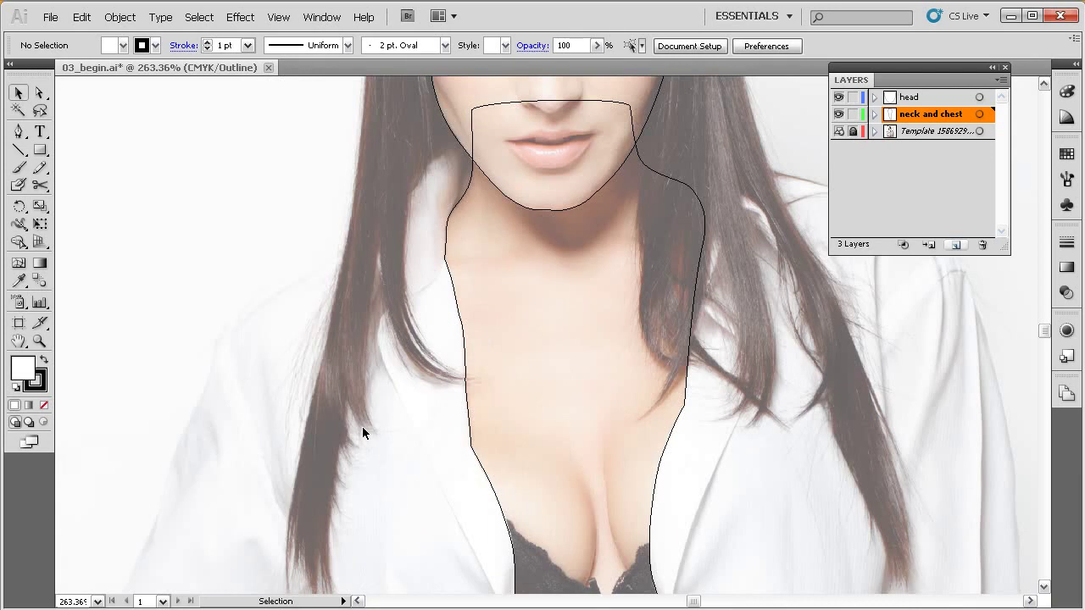
left_click_drag(635, 391, 500, 371)
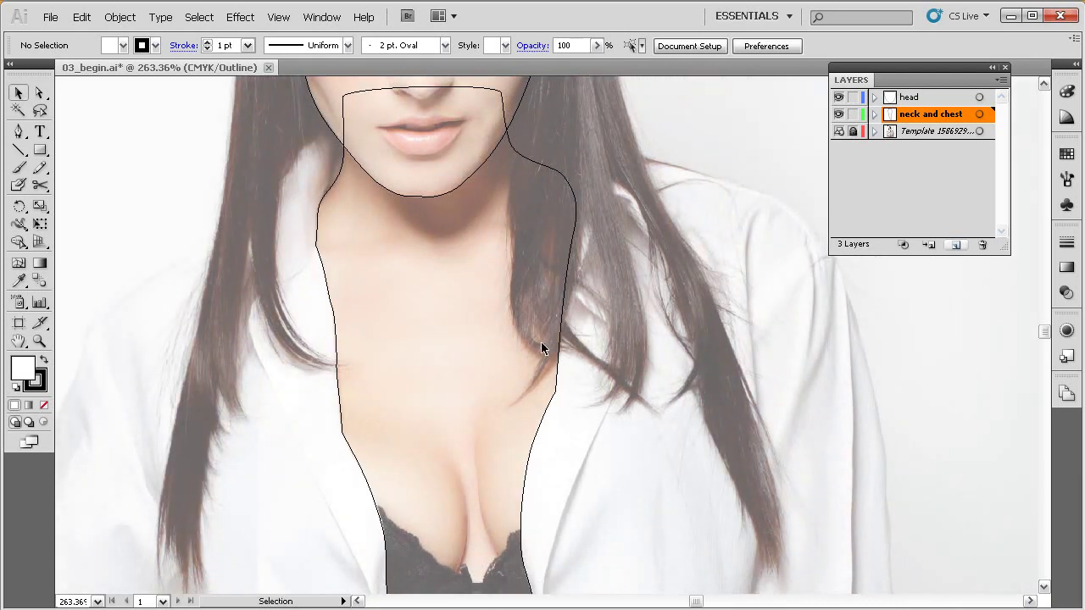
left_click_drag(618, 439, 618, 351)
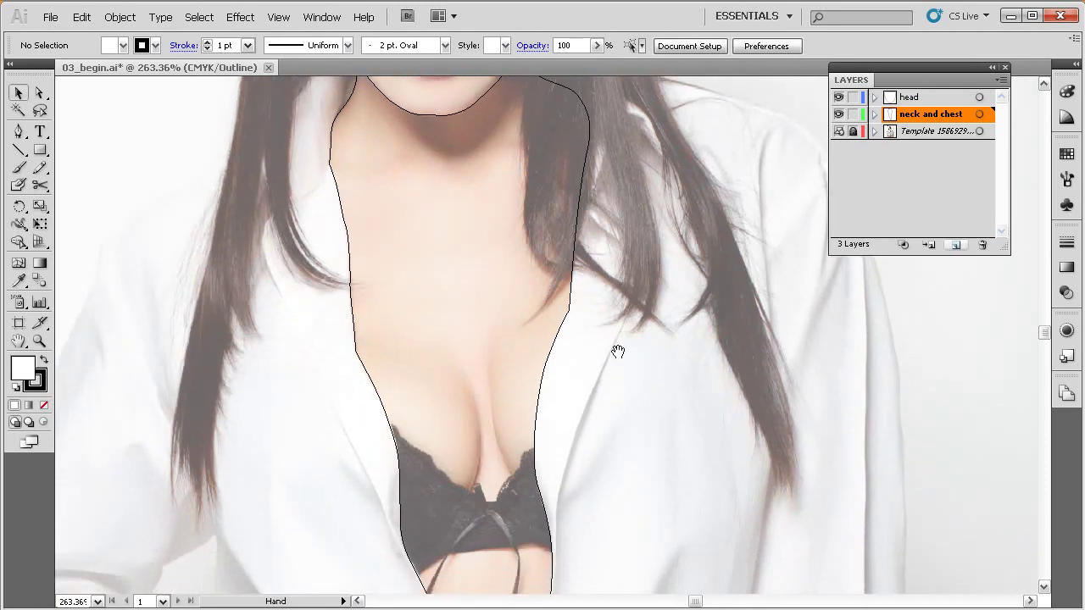
left_click(591, 358, "ctrl+alt")
left_click_drag(516, 400, 534, 262)
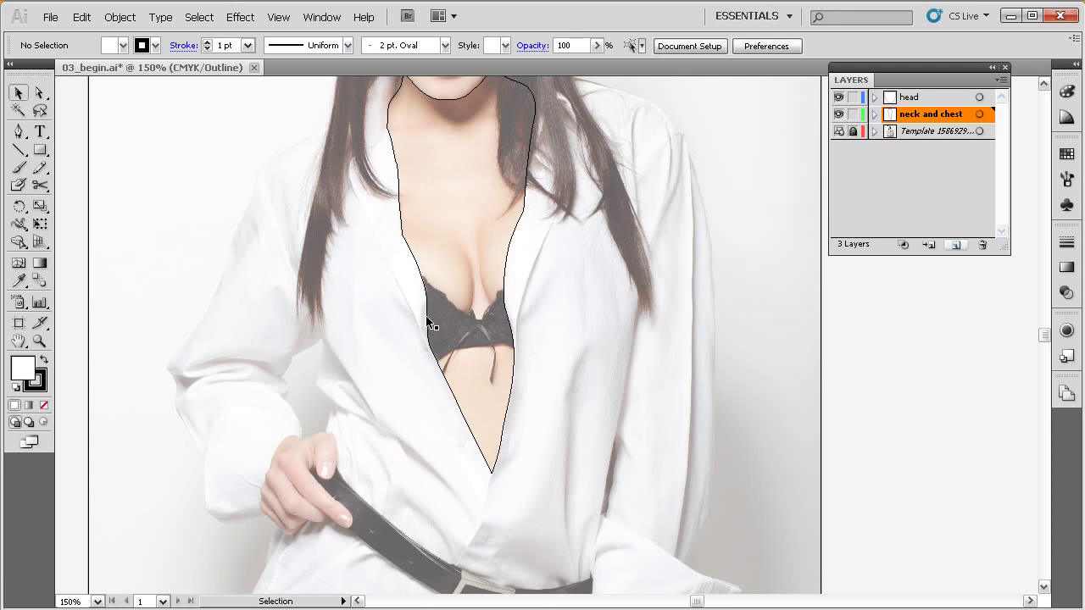
left_click_drag(593, 472, 583, 413)
left_click(573, 330, "ctrl+alt")
left_click(571, 388, "ctrl+alt")
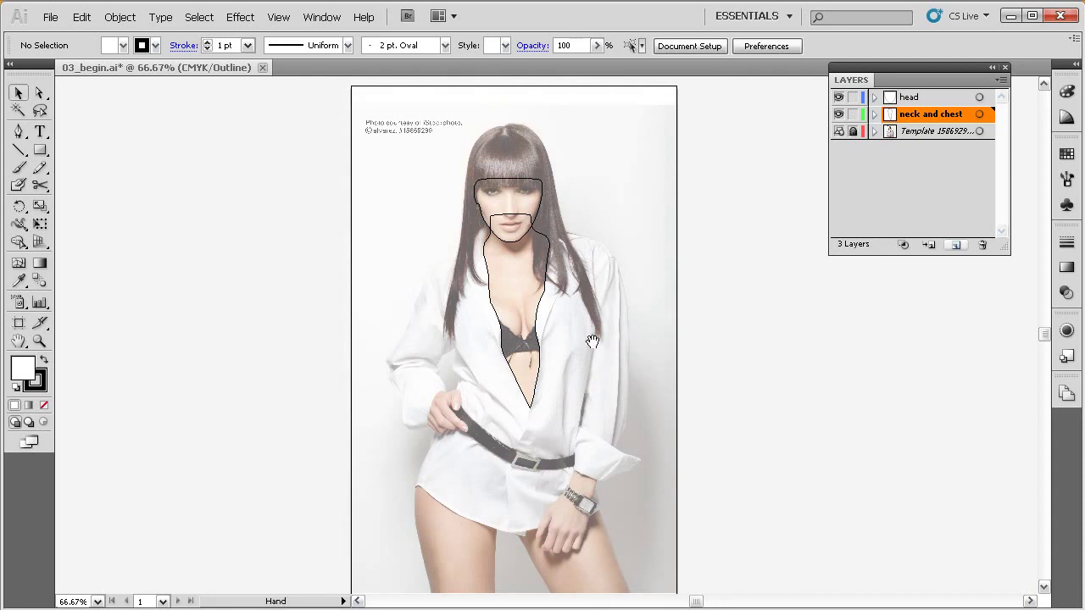
left_click_drag(606, 344, 584, 351)
left_click_drag(556, 401, 551, 420)
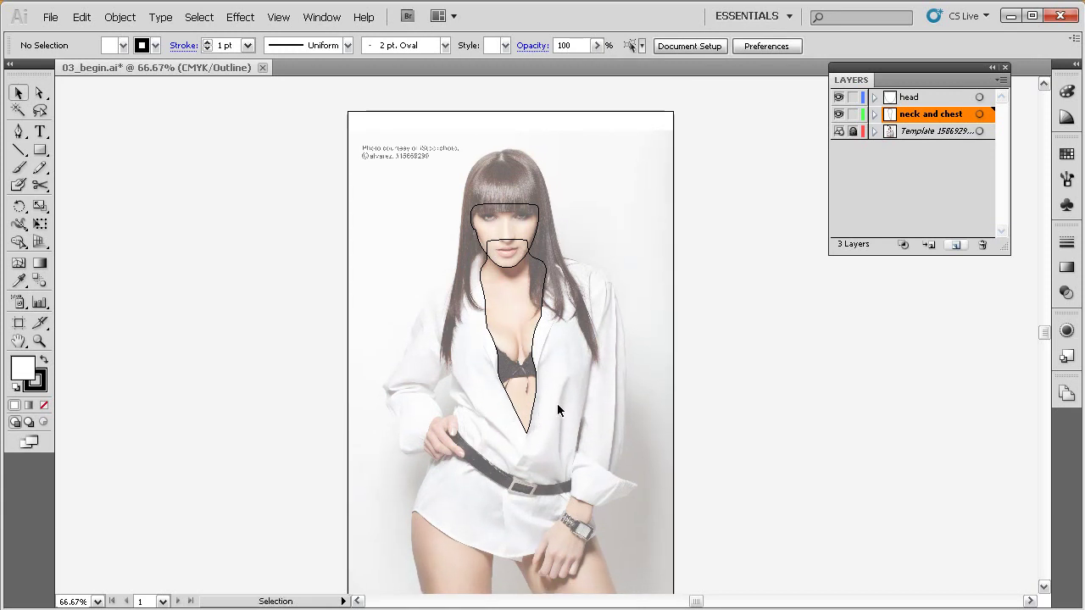